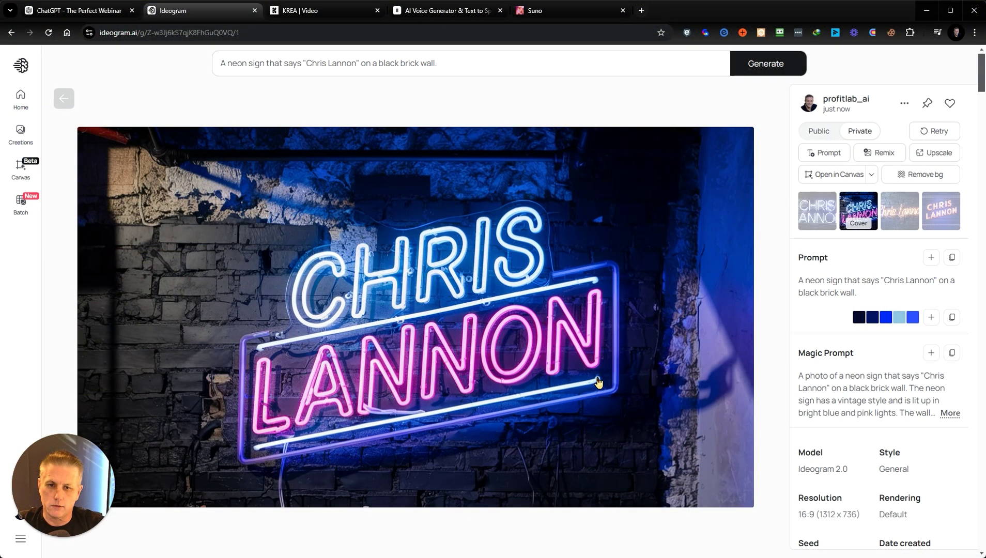
# - Step back to the first variation of the 'From Concept To Creation With AI' neon sign
pyautogui.press('Left')
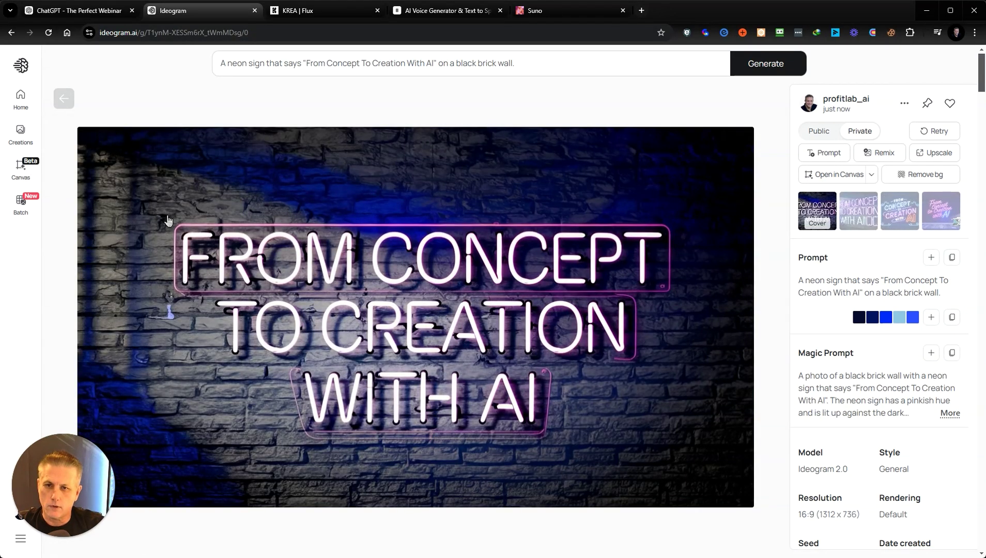
# - Compare the vintage-style, ivy-wall and pink-blue potted-plant variations, then close back to Creations
pyautogui.click(10, 32)
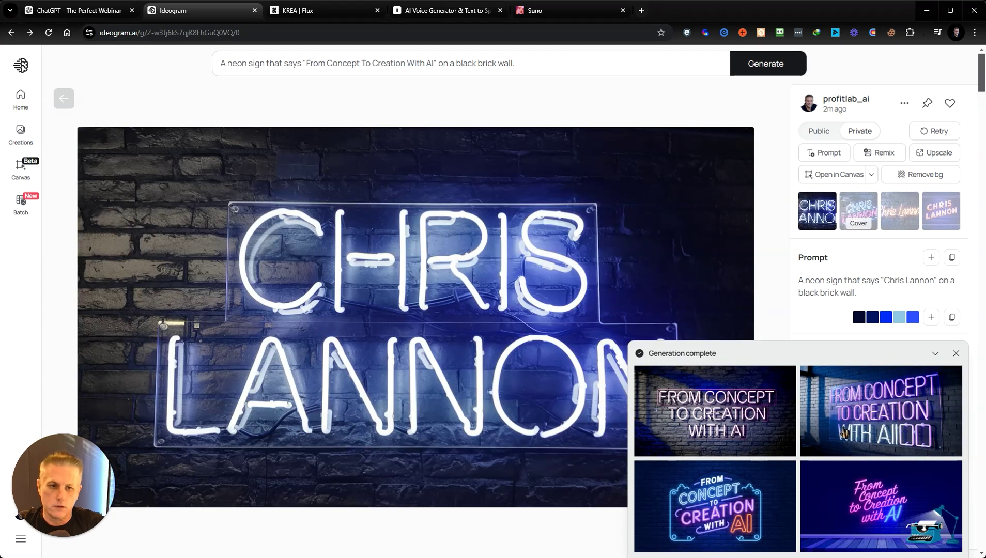
pyautogui.click(724, 509)
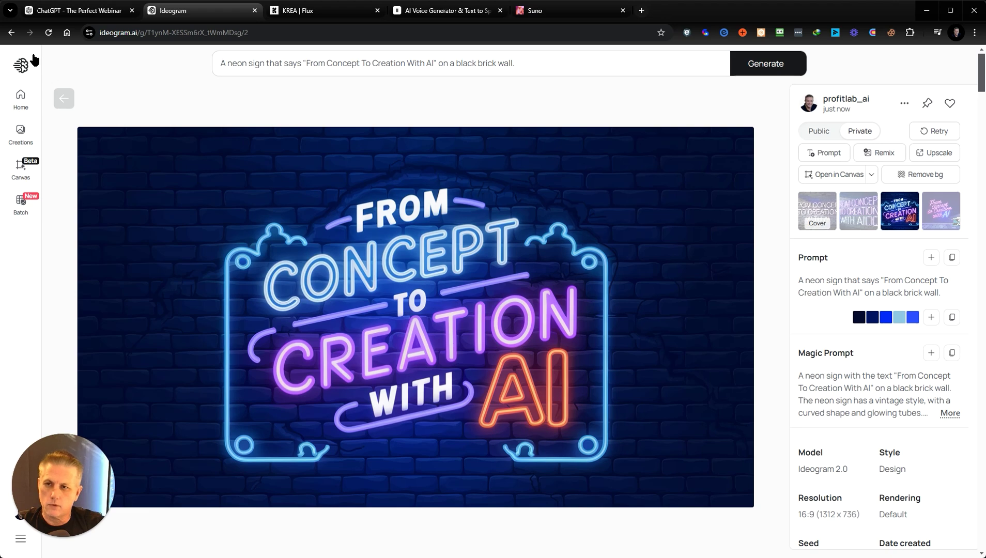
pyautogui.click(10, 33)
pyautogui.click(884, 510)
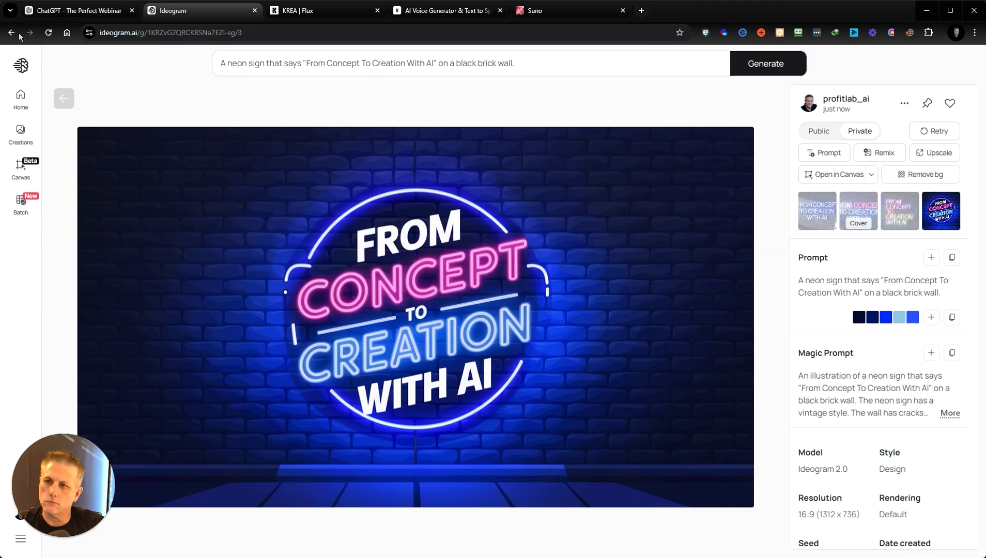
pyautogui.click(10, 32)
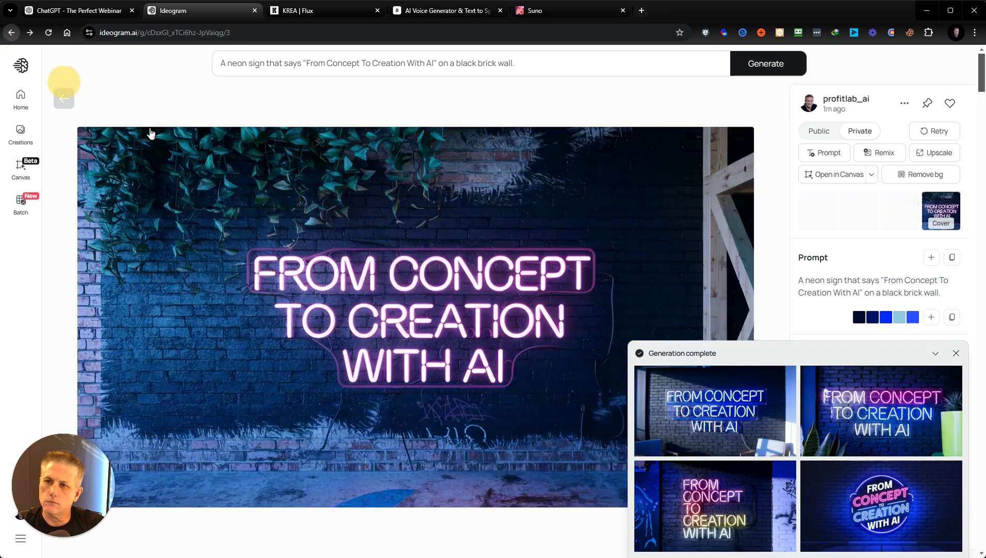
pyautogui.click(889, 417)
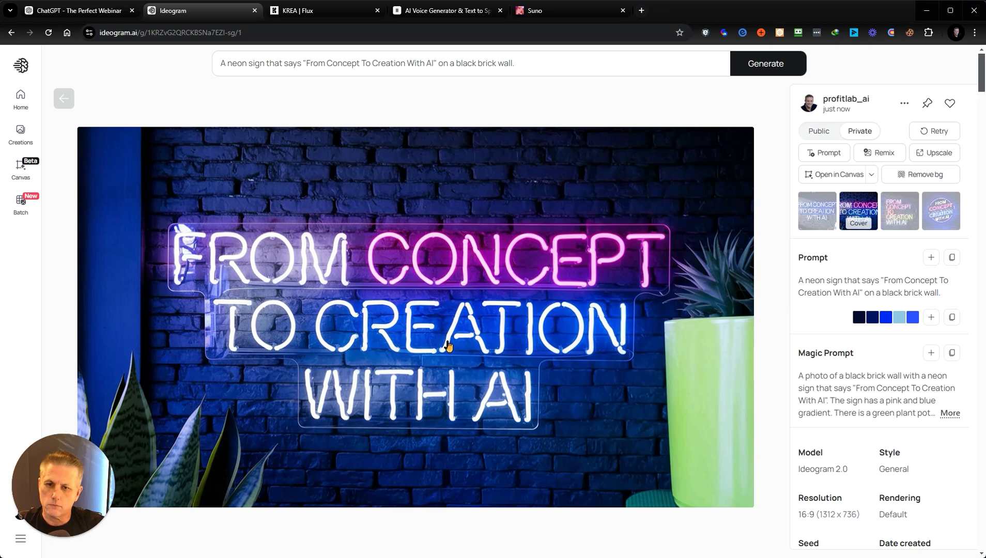
pyautogui.press('Escape')
# - Scroll down through the saved neon-sign images in the Creations gallery
pyautogui.scroll(-6, 557, 282)
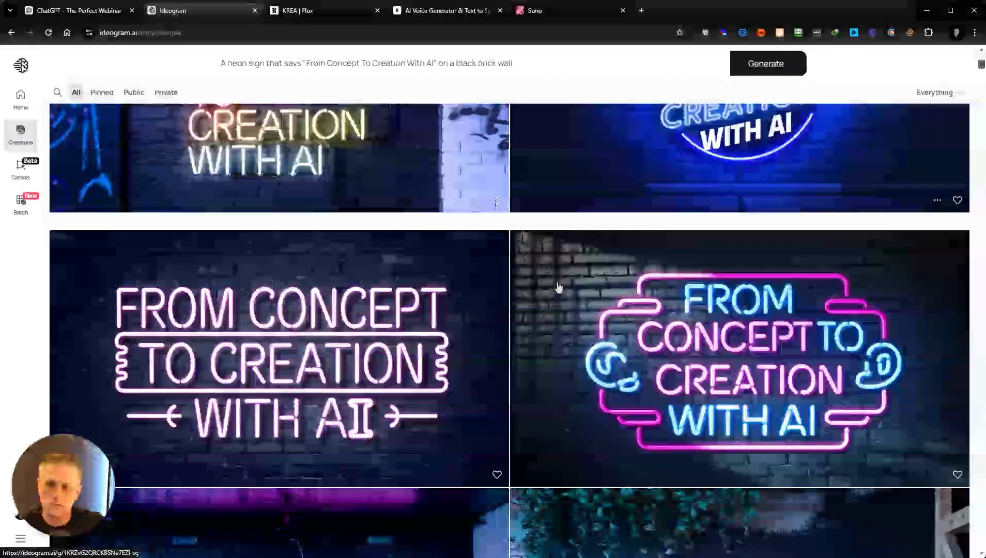
pyautogui.scroll(-10, 558, 287)
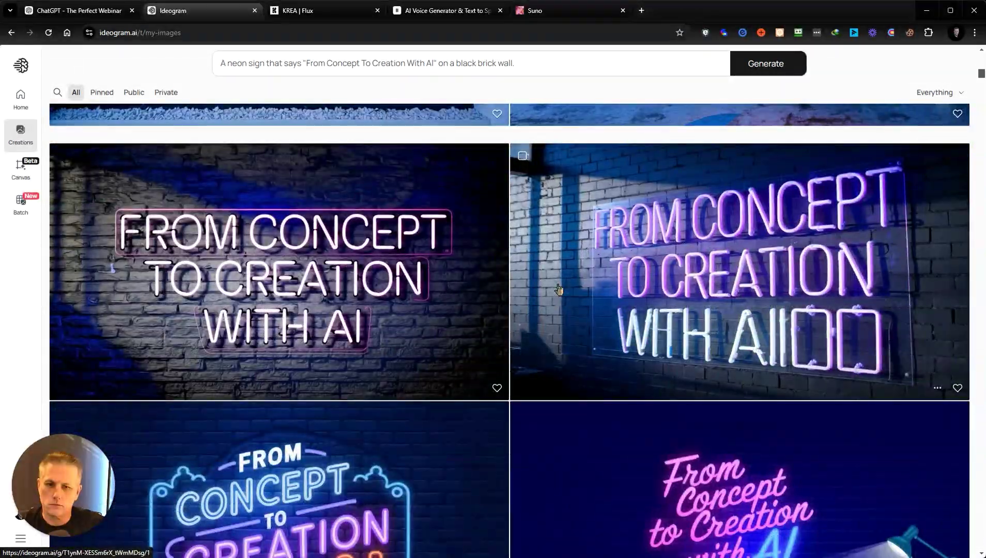
pyautogui.scroll(-4, 559, 289)
pyautogui.scroll(-4, 559, 289)
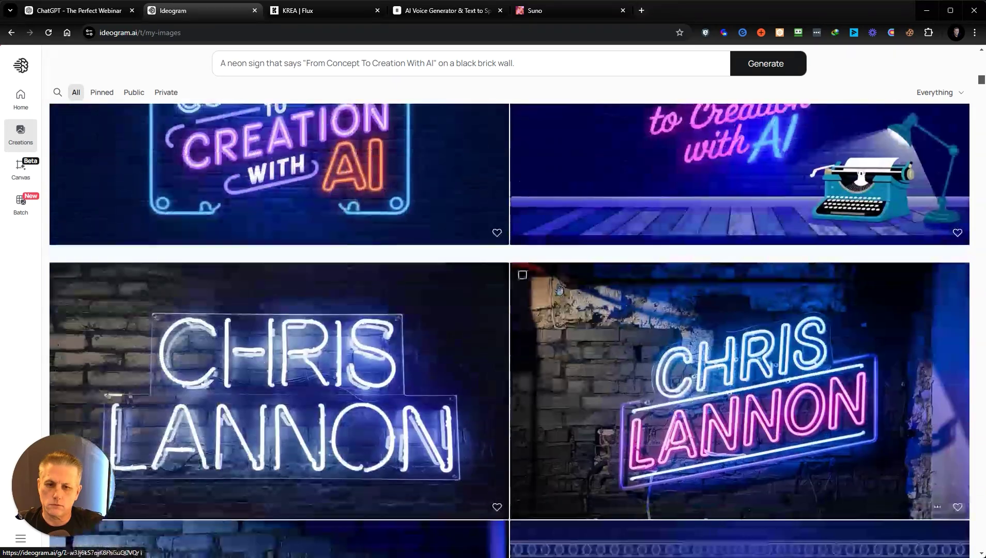
pyautogui.scroll(-3, 559, 288)
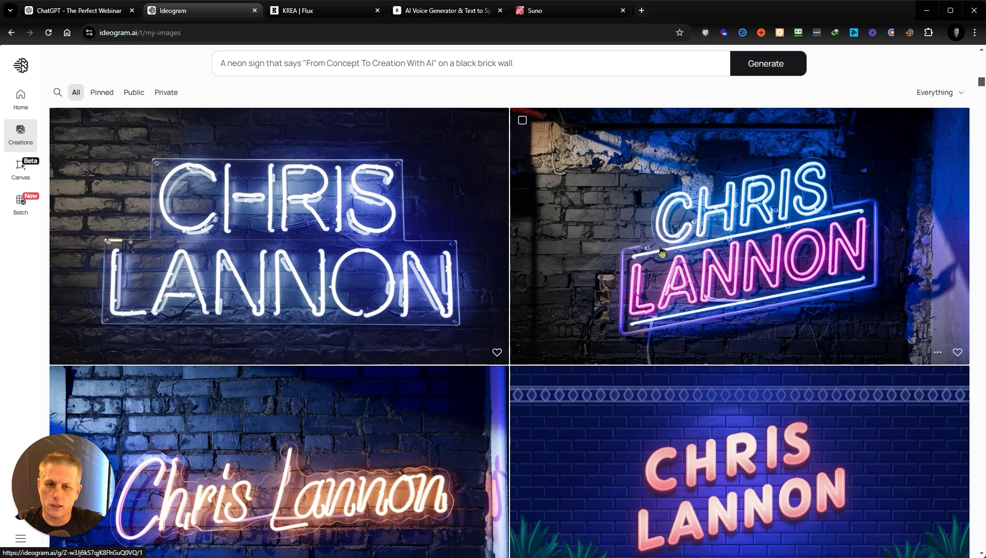
pyautogui.scroll(-5, 290, 237)
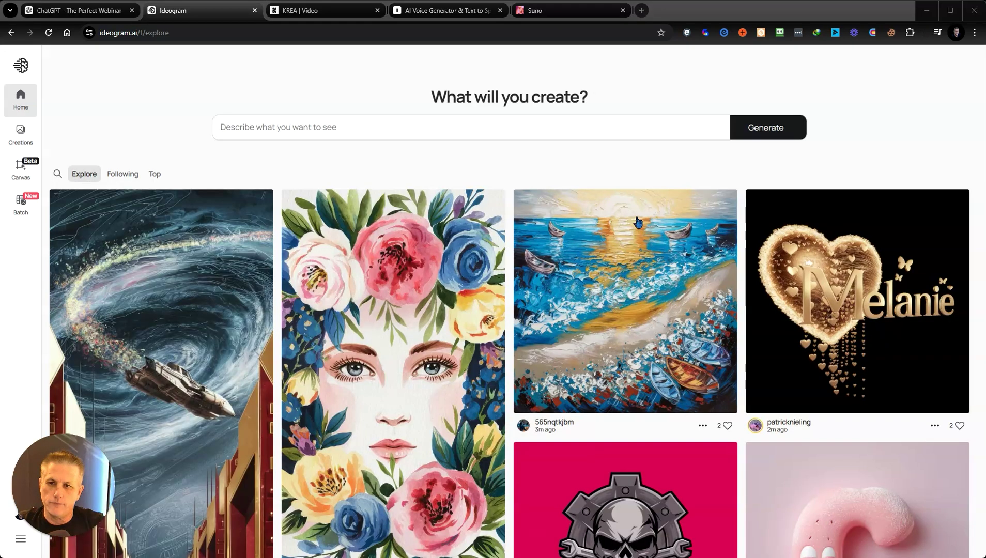
pyautogui.click(241, 127)
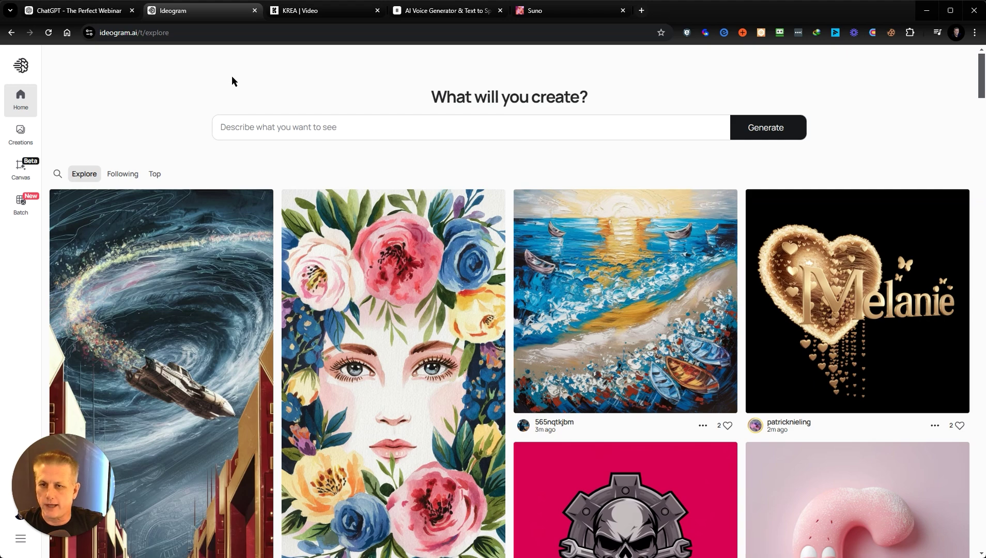
pyautogui.click(239, 128)
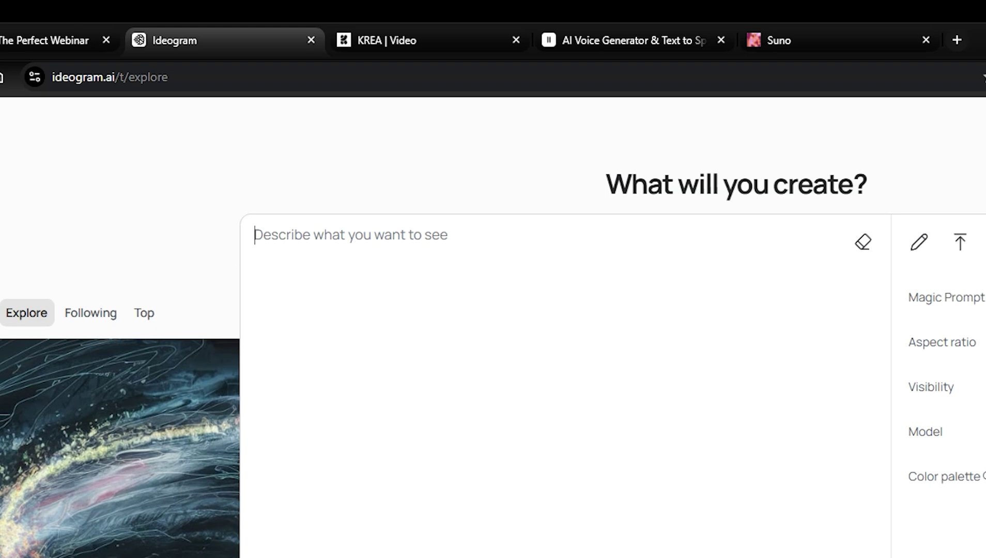
# - Start a prompt for a neon sign showing the creator's name on a black brick wall
pyautogui.write('A neon sign th')
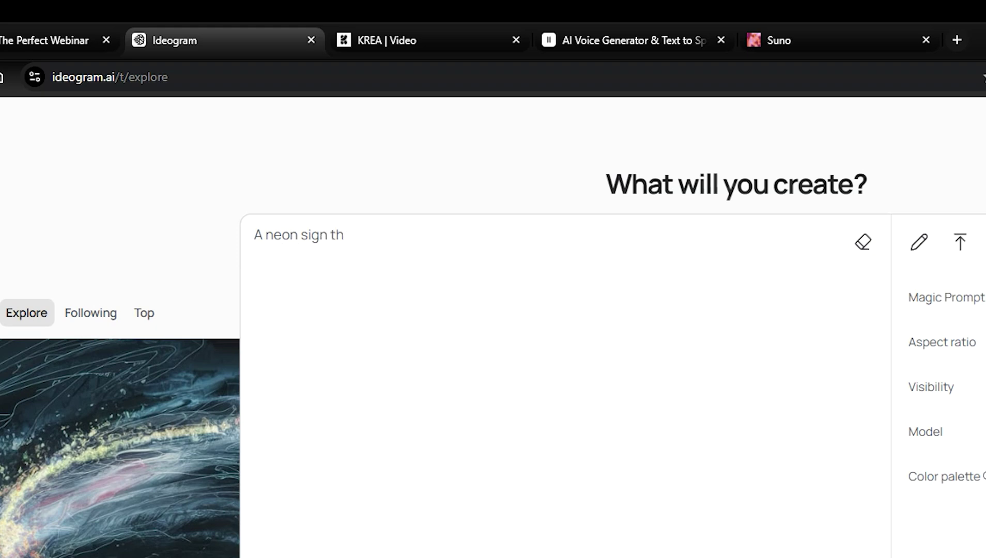
pyautogui.write('at says "Chris Lannon"')
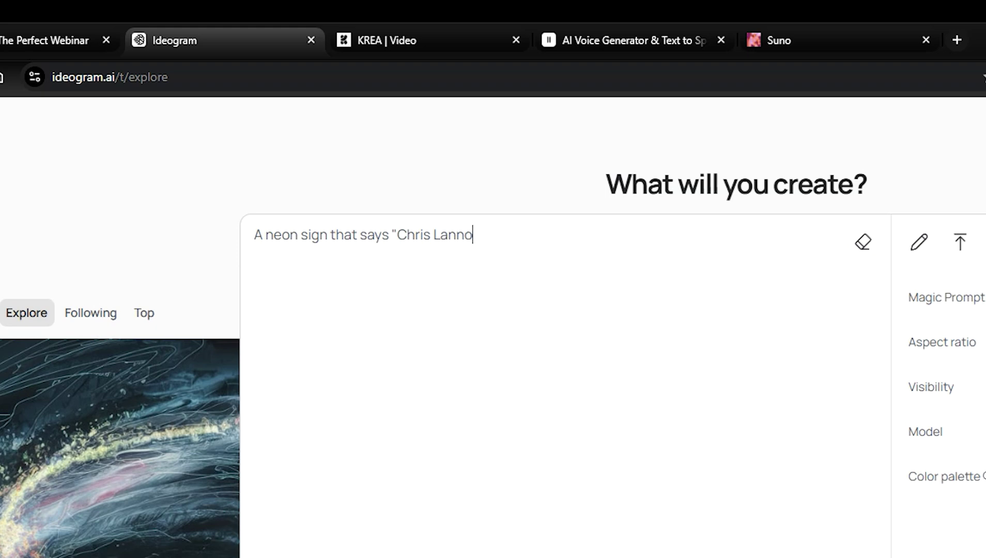
pyautogui.write(' on a black brick wall.')
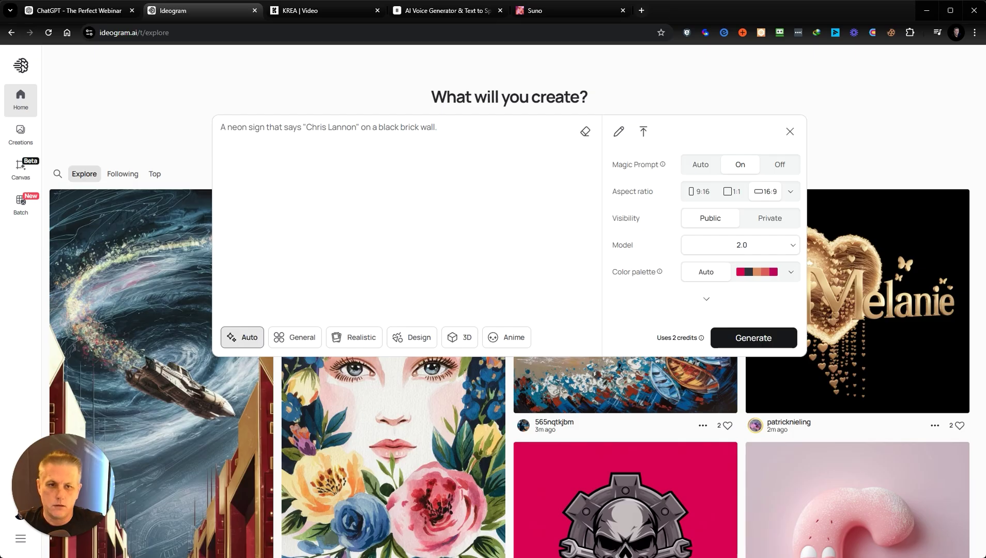
# - Generate the name-sign images with Ultramarine palette, Private visibility and model 2.0
pyautogui.click(786, 276)
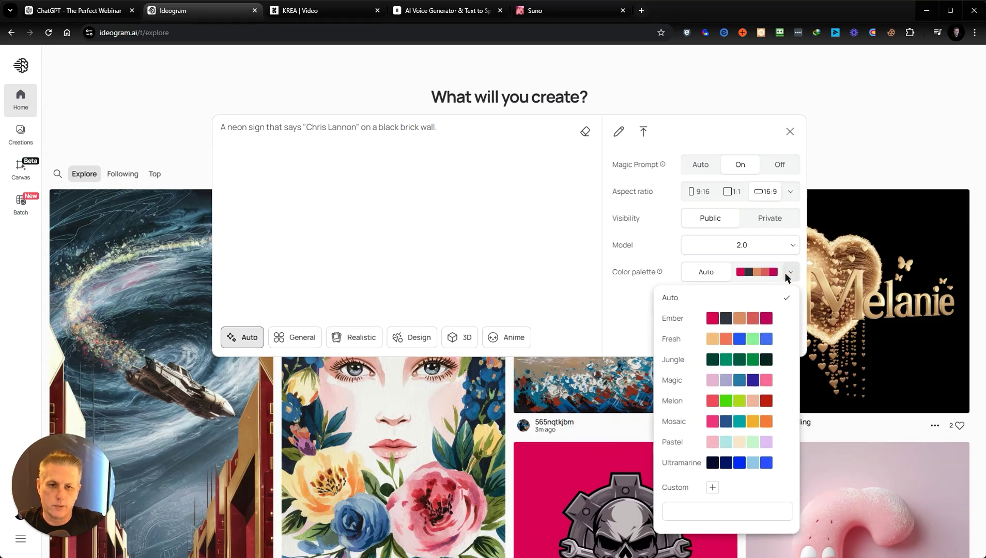
pyautogui.click(745, 462)
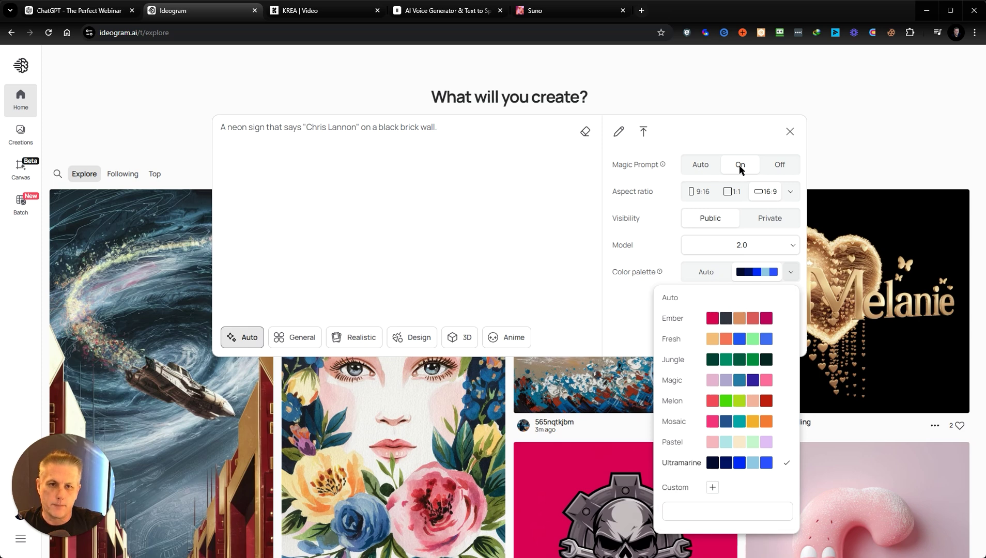
pyautogui.click(663, 164)
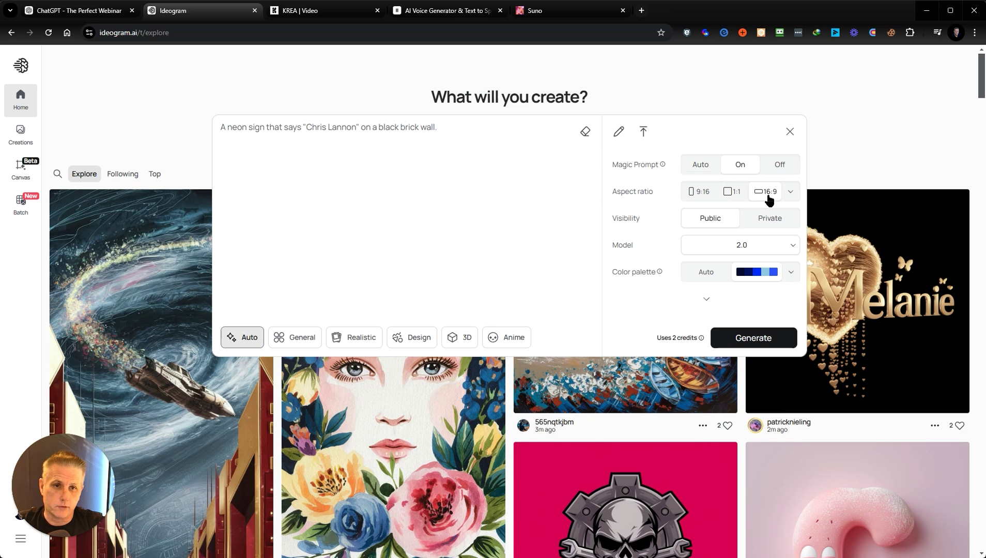
pyautogui.click(768, 218)
pyautogui.click(793, 246)
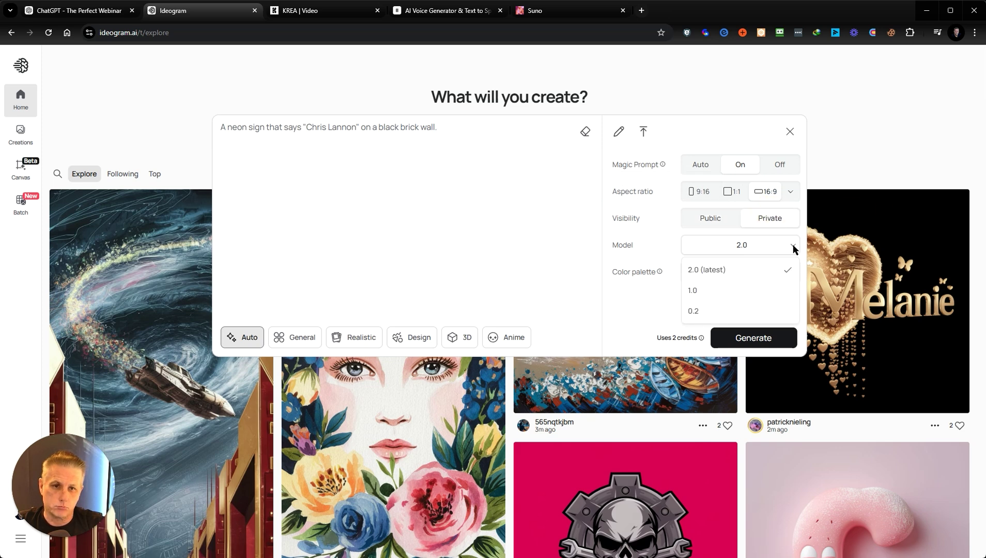
pyautogui.click(739, 270)
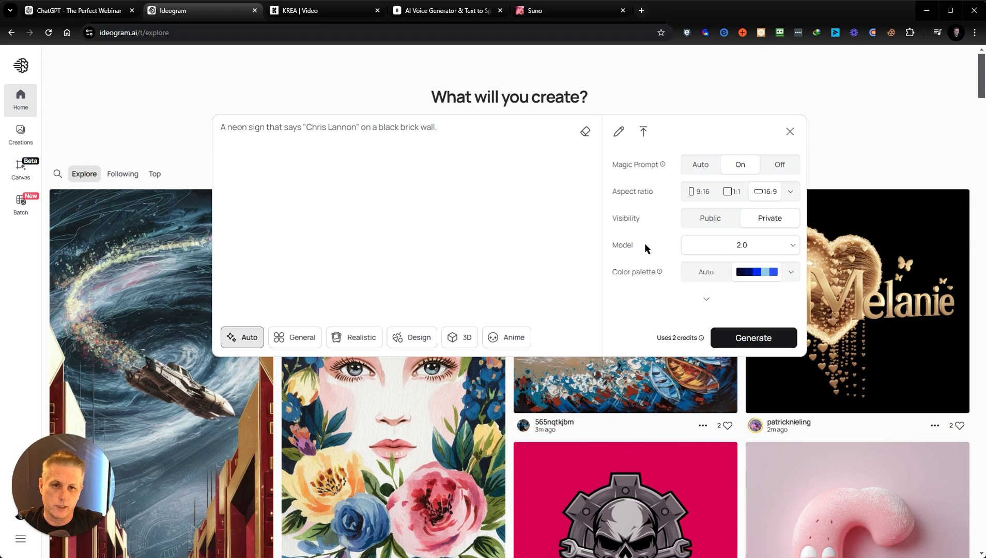
pyautogui.click(764, 345)
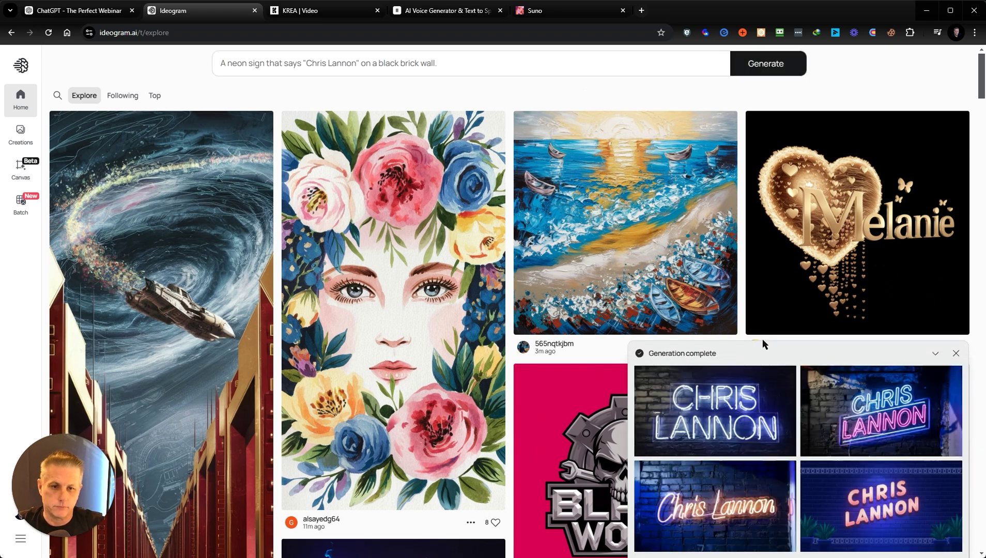
# - Replace the name in the prompt with 'From Concept To Creation With AI' and regenerate
pyautogui.click(11, 33)
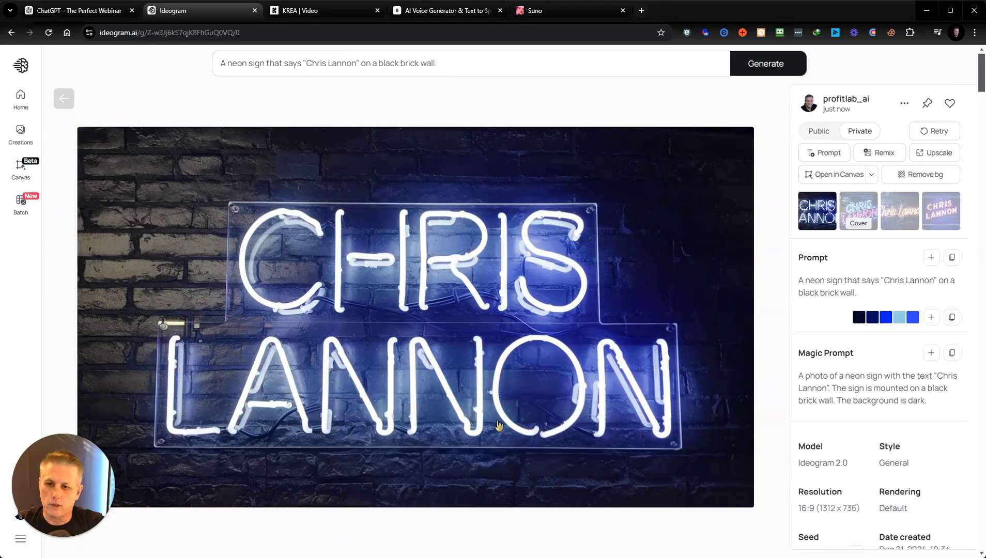
pyautogui.moveTo(311, 63); pyautogui.dragTo(337, 64)
pyautogui.write('From Concept To Creation With AI')
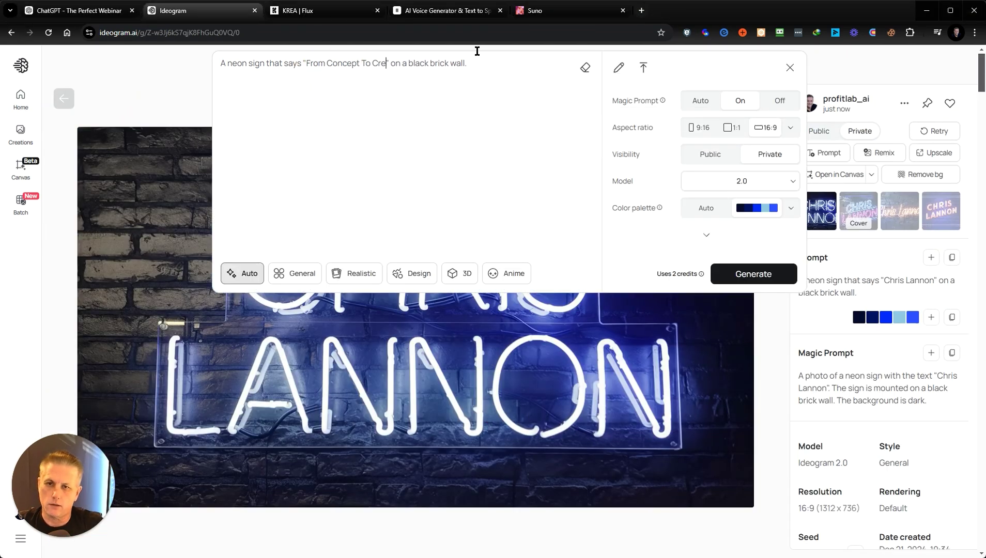
pyautogui.press('Return')
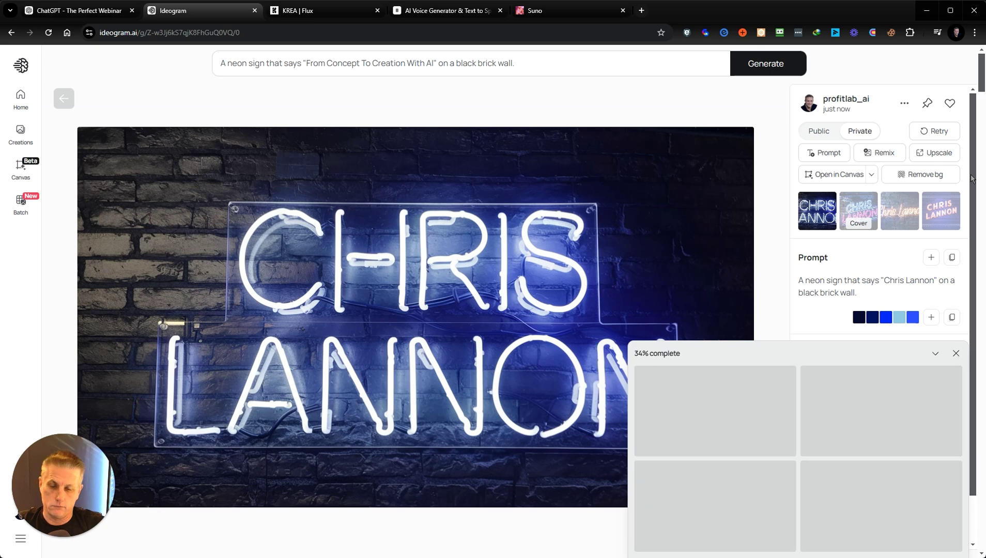
pyautogui.click(718, 410)
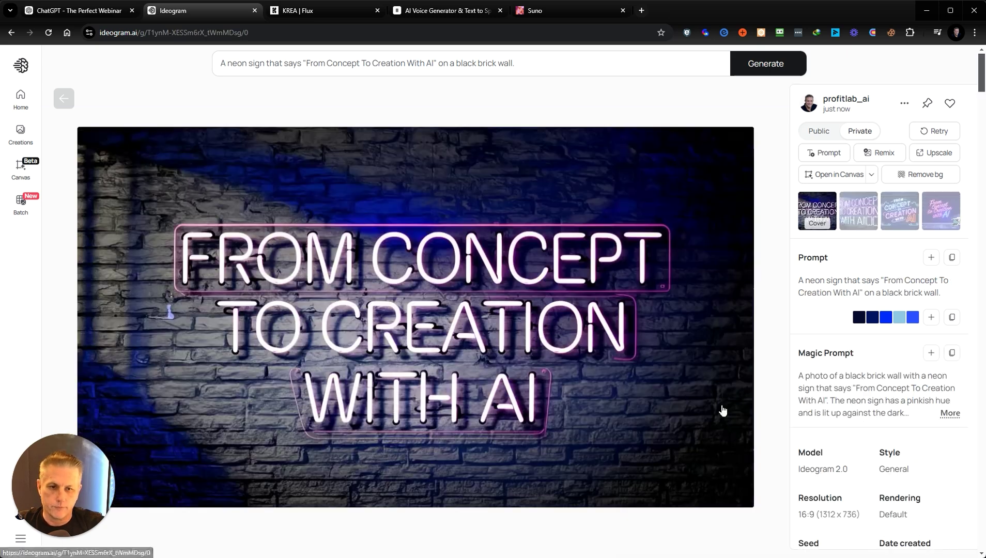
pyautogui.hotkey('alt', 'Left')
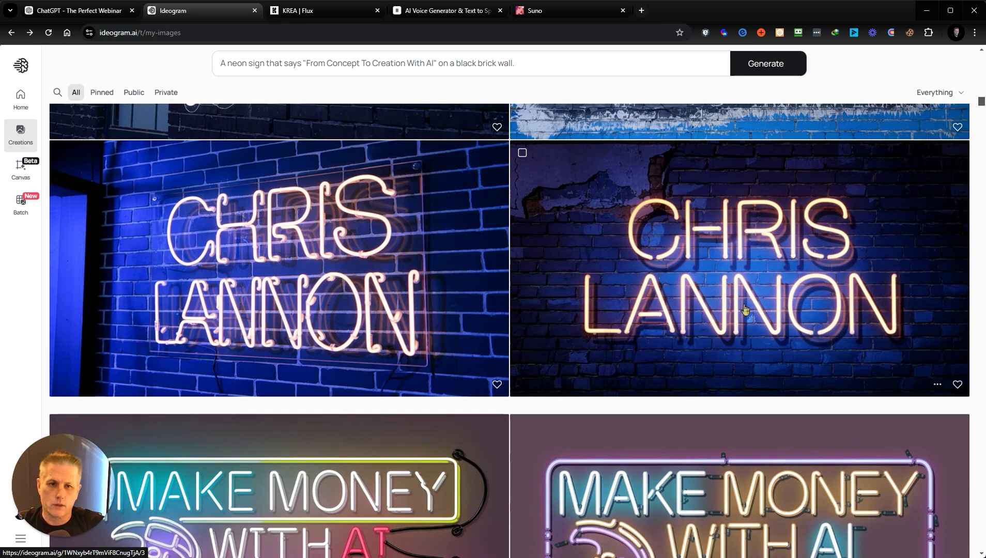
# - Save the warm orange name-sign image to disk under a neon name-sign file name
pyautogui.click(764, 268)
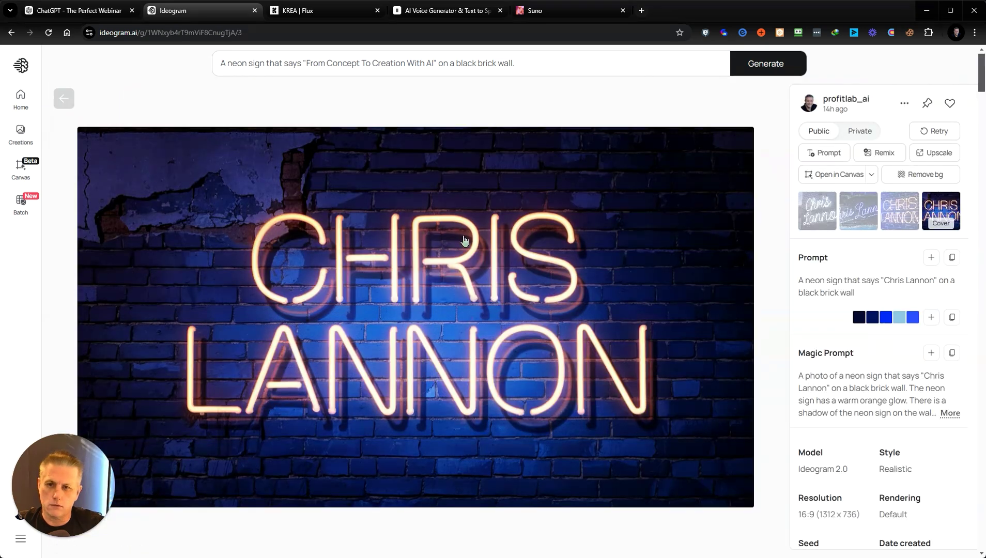
pyautogui.rightClick(412, 268)
pyautogui.click(437, 290)
pyautogui.write('chris')
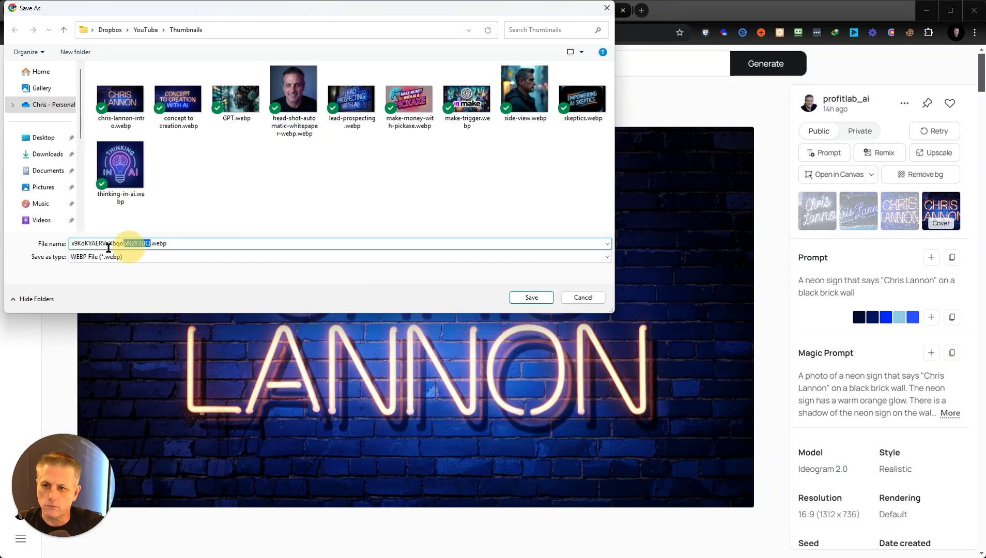
pyautogui.write('-lannon-neon')
pyautogui.press('Return')
pyautogui.hotkey('alt', 'Left')
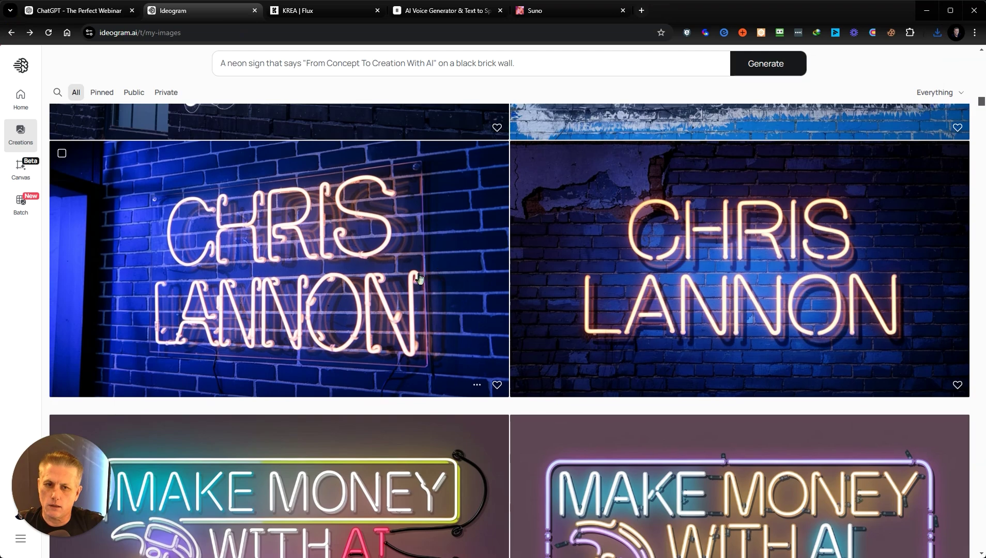
# - Save the Concept to Creation image as 'concept to creation2.webp'
pyautogui.scroll(-5, 412, 284)
pyautogui.scroll(5, 413, 284)
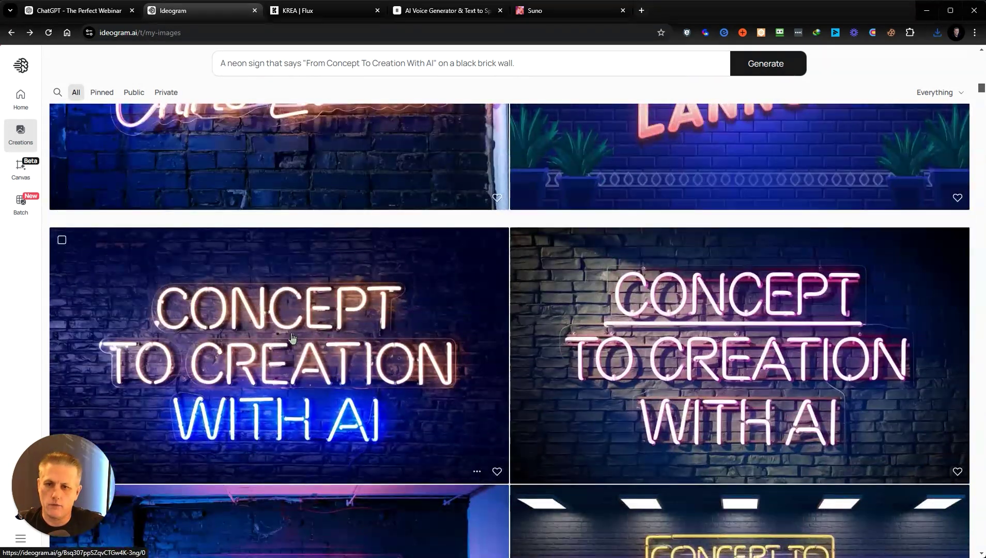
pyautogui.click(289, 338)
pyautogui.rightClick(437, 258)
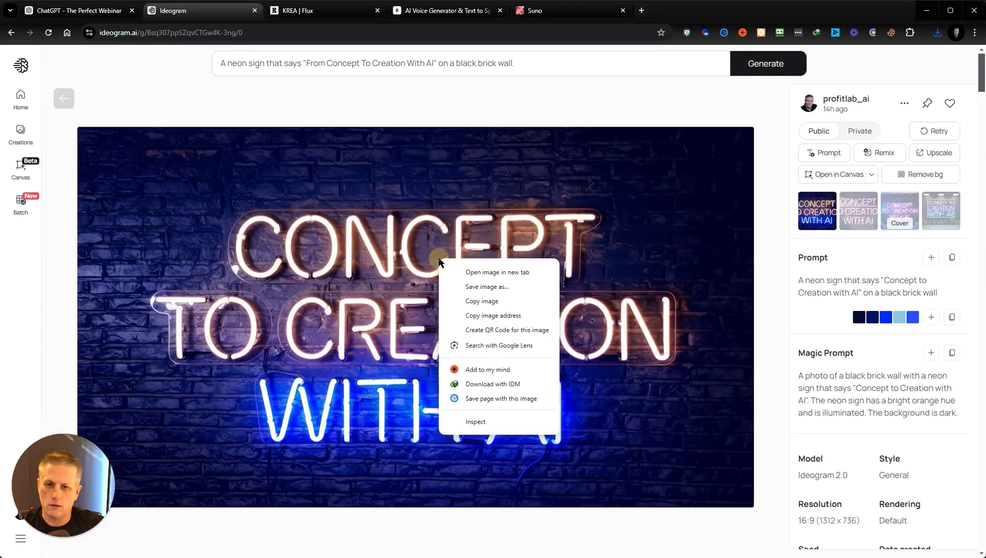
pyautogui.click(473, 286)
pyautogui.click(235, 101)
pyautogui.click(129, 244)
pyautogui.write('2')
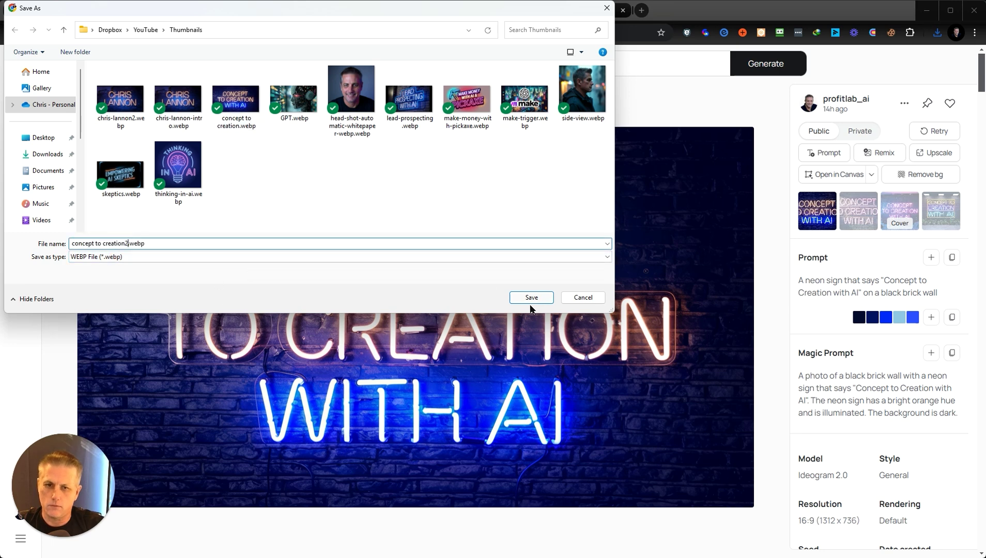
pyautogui.click(530, 301)
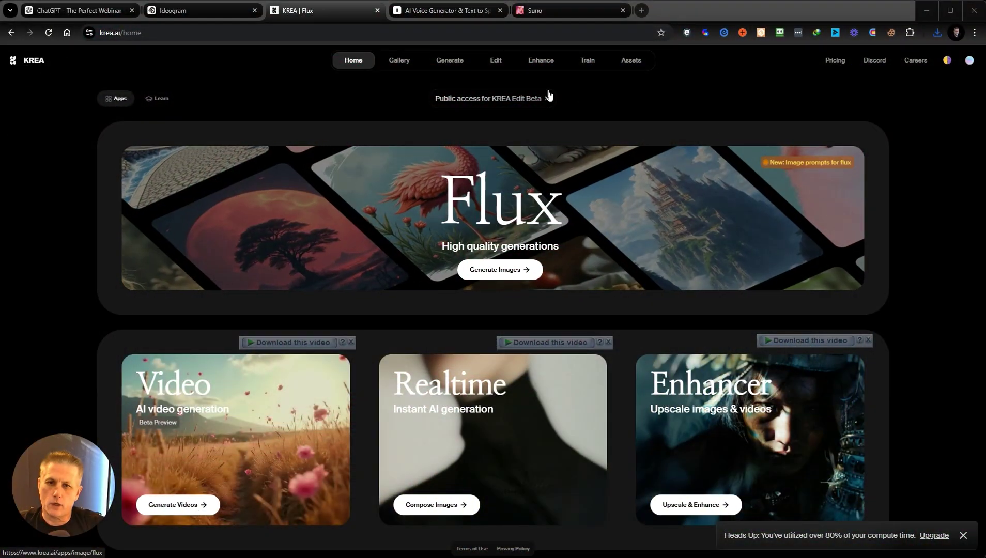
# - In KREA Video, load the neon name-sign intro as start frame and concept to creation.png as end frame
pyautogui.moveTo(442, 63)
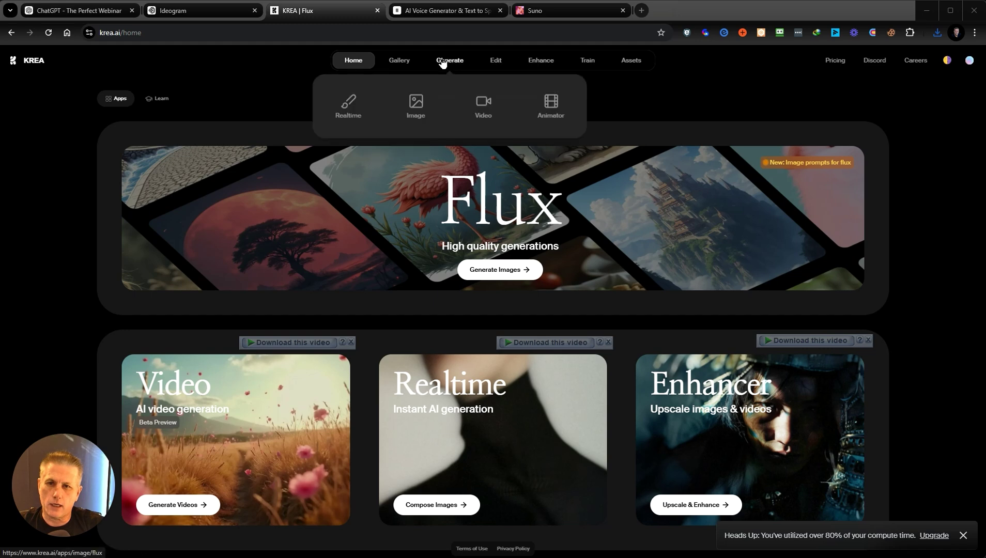
pyautogui.click(483, 106)
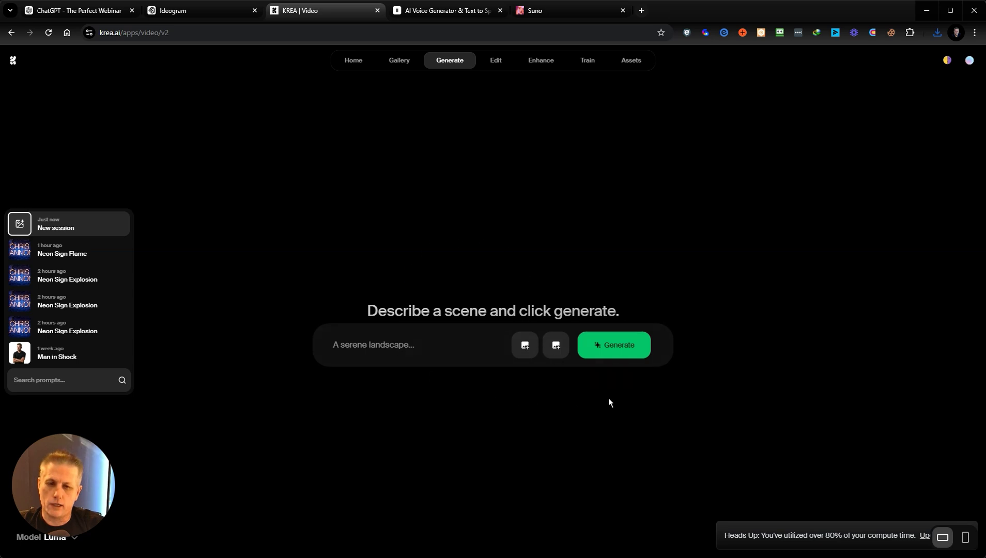
pyautogui.click(525, 345)
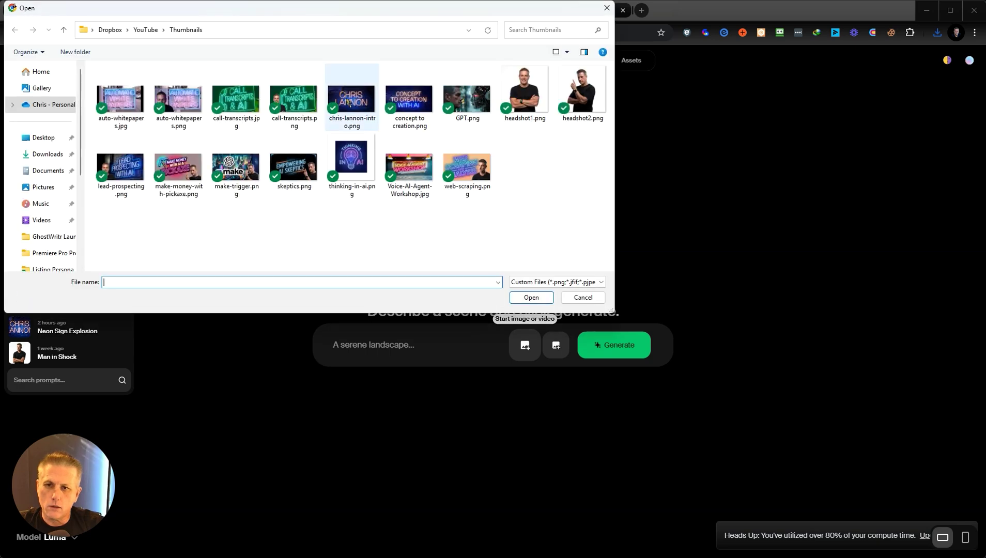
pyautogui.click(351, 99)
pyautogui.click(529, 297)
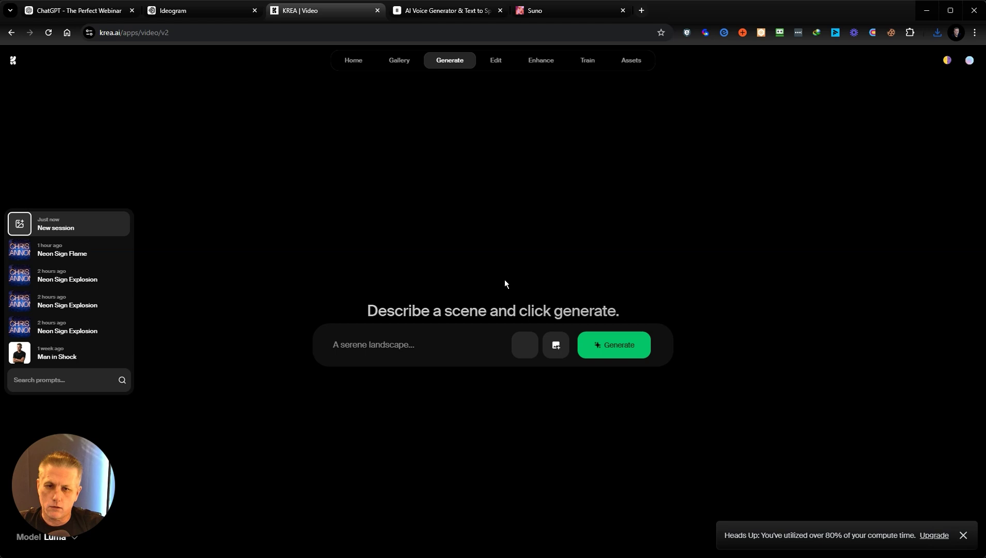
pyautogui.click(557, 346)
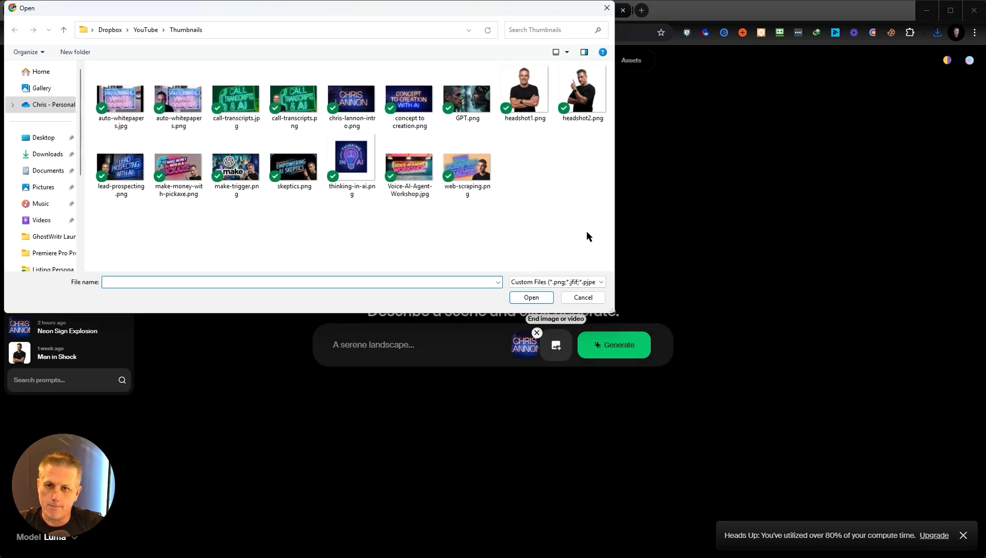
pyautogui.click(408, 100)
pyautogui.click(531, 298)
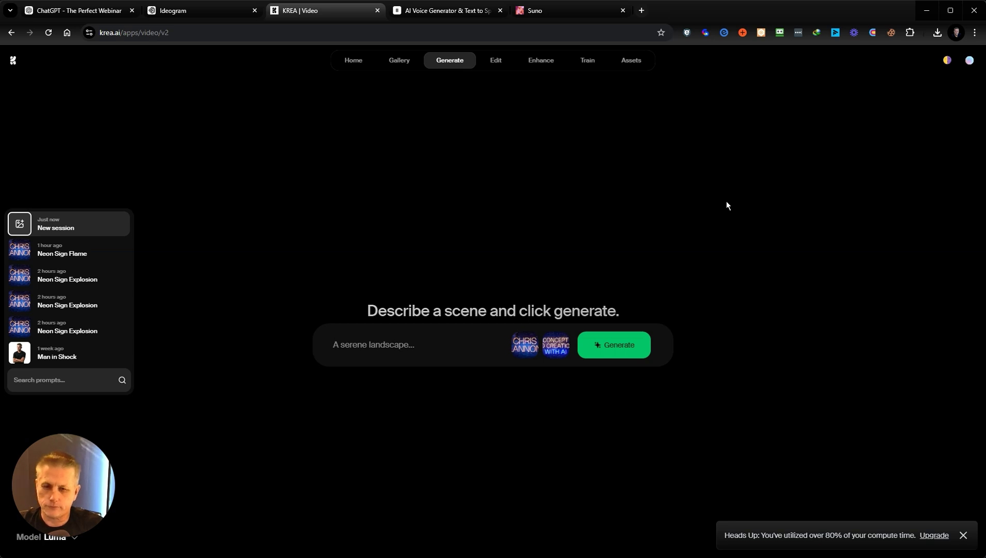
# - Prompt a neon sign catching red flaming neon fire revealing another sign underneath, and generate
pyautogui.write('A n')
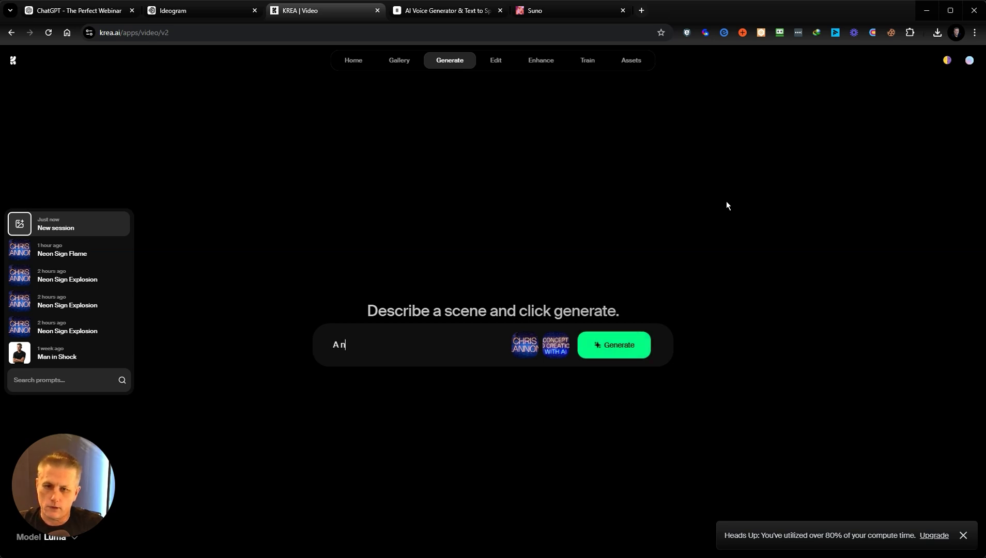
pyautogui.write('eon sign catches fire with a red')
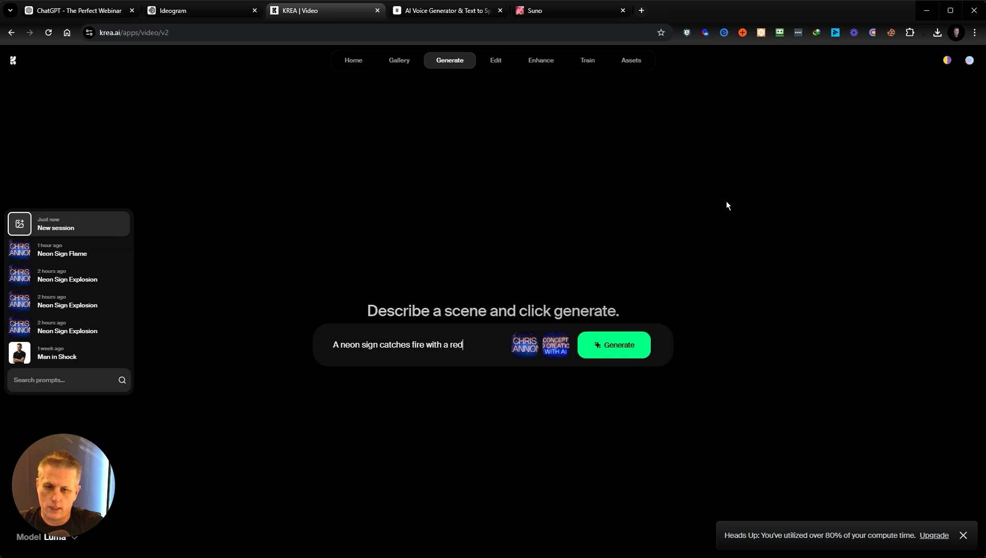
pyautogui.write('neon fire, revealing another neo')
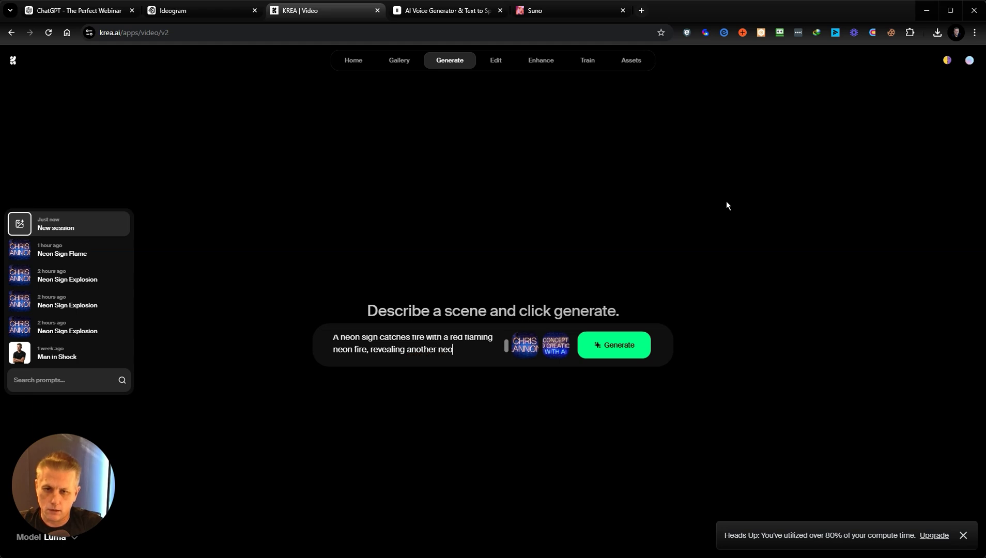
pyautogui.write('ern')
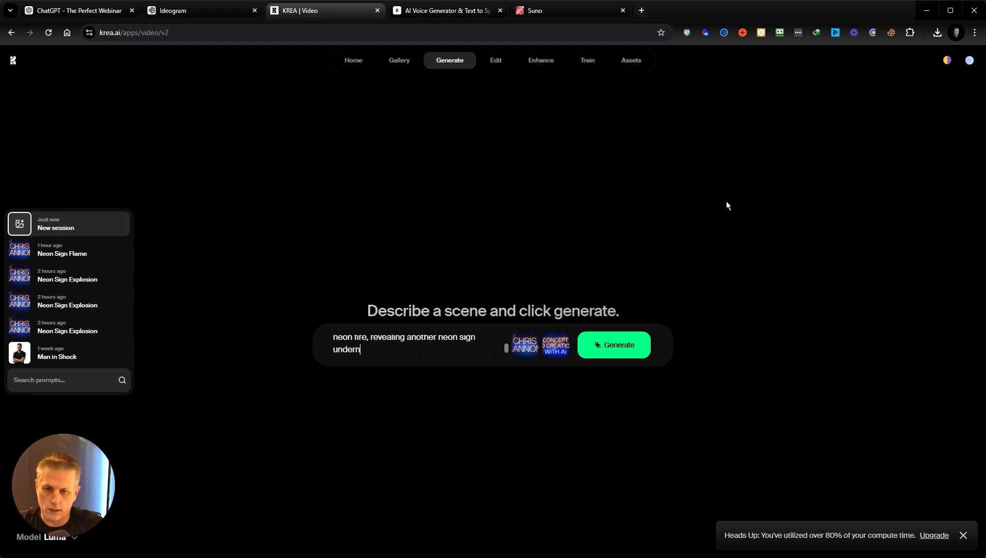
pyautogui.write('eath.')
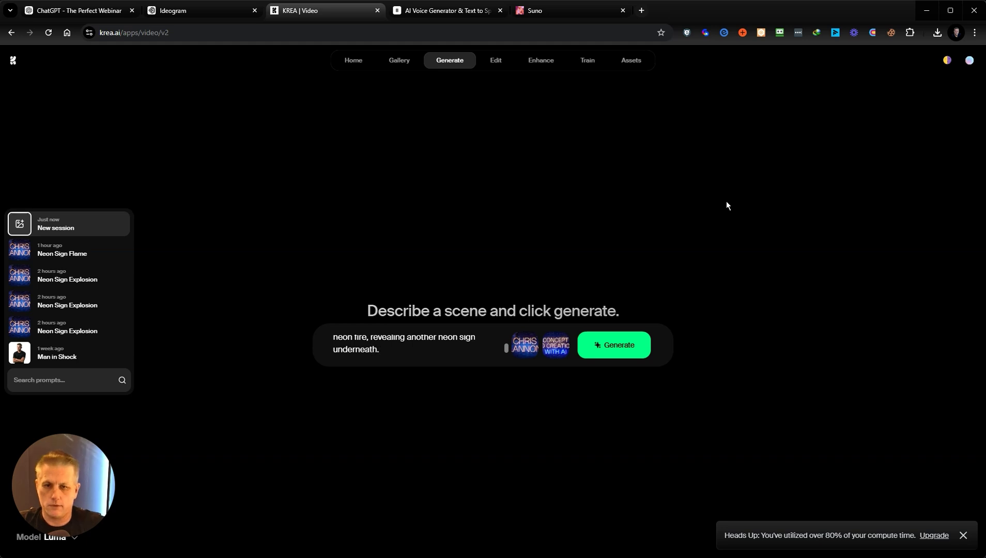
pyautogui.click(612, 349)
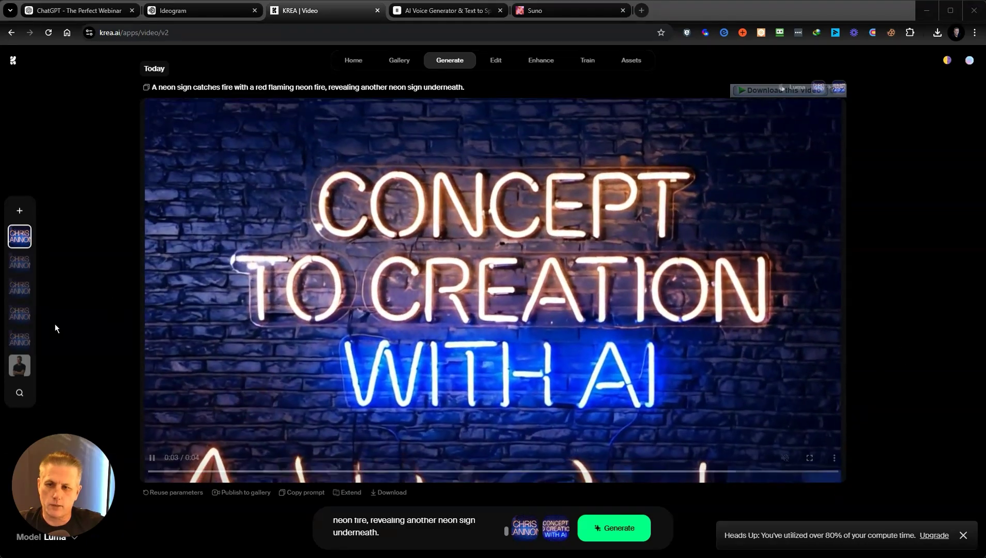
# - Review the earlier Neon Sign Explosion and Neon Sign Flame session videos, then go to ElevenLabs
pyautogui.moveTo(23, 341)
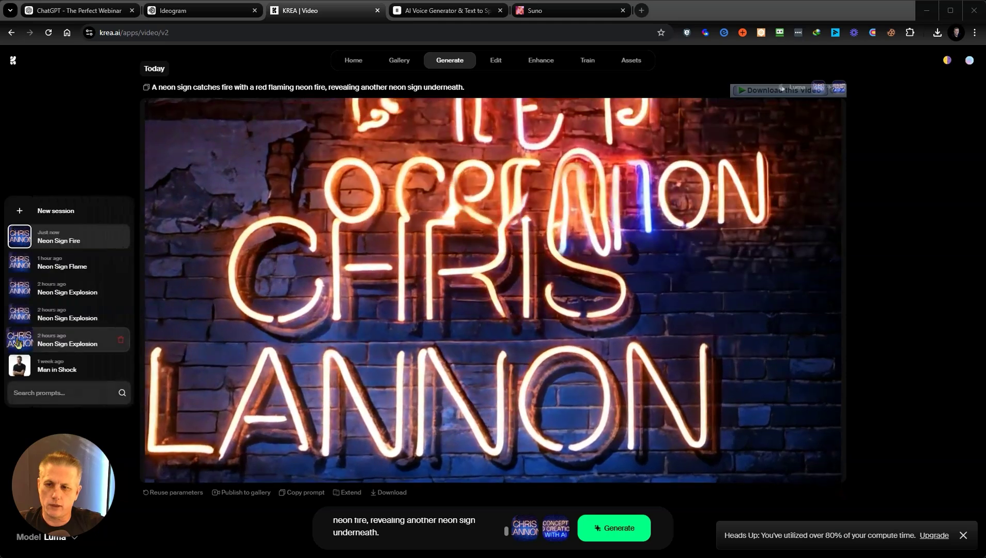
pyautogui.click(18, 342)
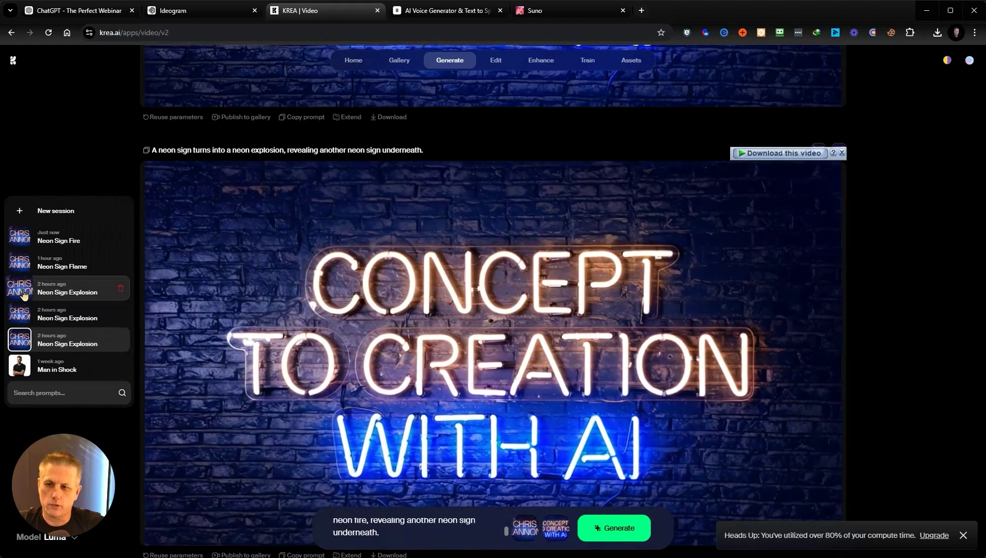
pyautogui.click(23, 295)
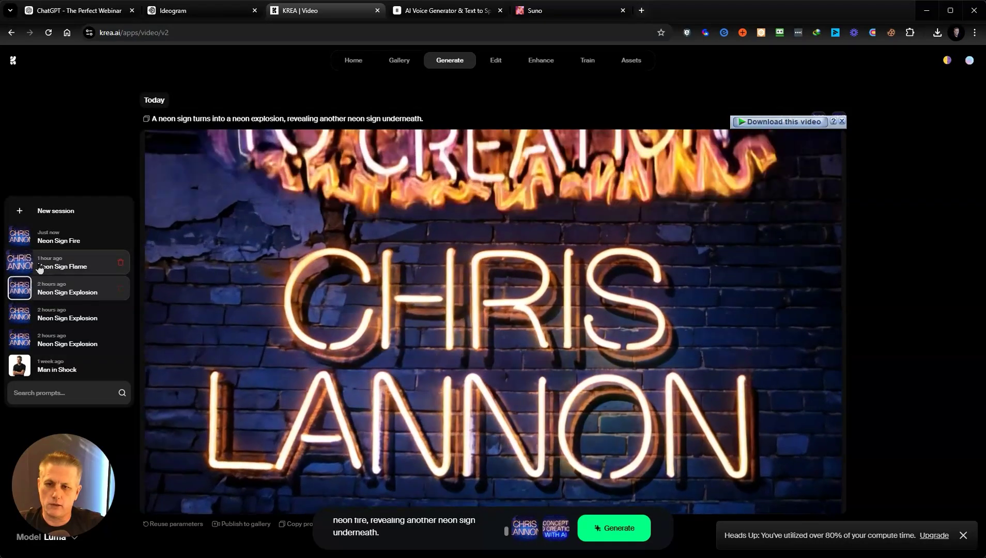
pyautogui.click(31, 268)
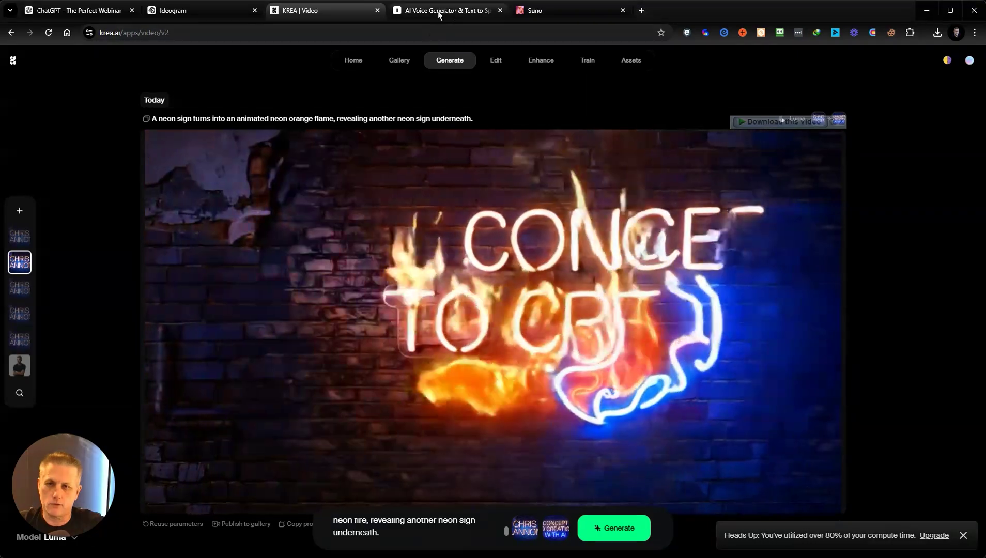
pyautogui.click(429, 11)
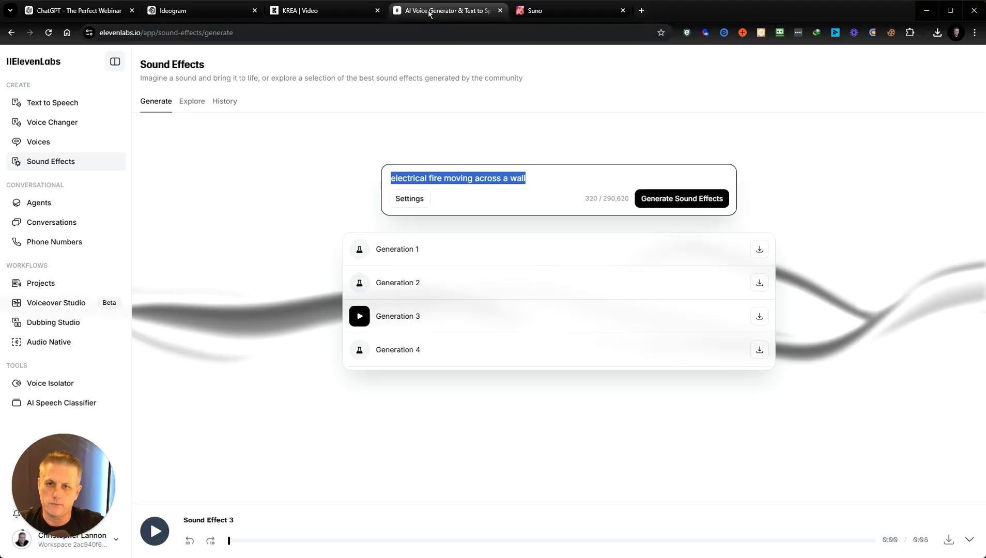
# - Generate electrical-fire sound effects in ElevenLabs from the existing prompt and audition Generations 1, 2 and 3
pyautogui.click(540, 176)
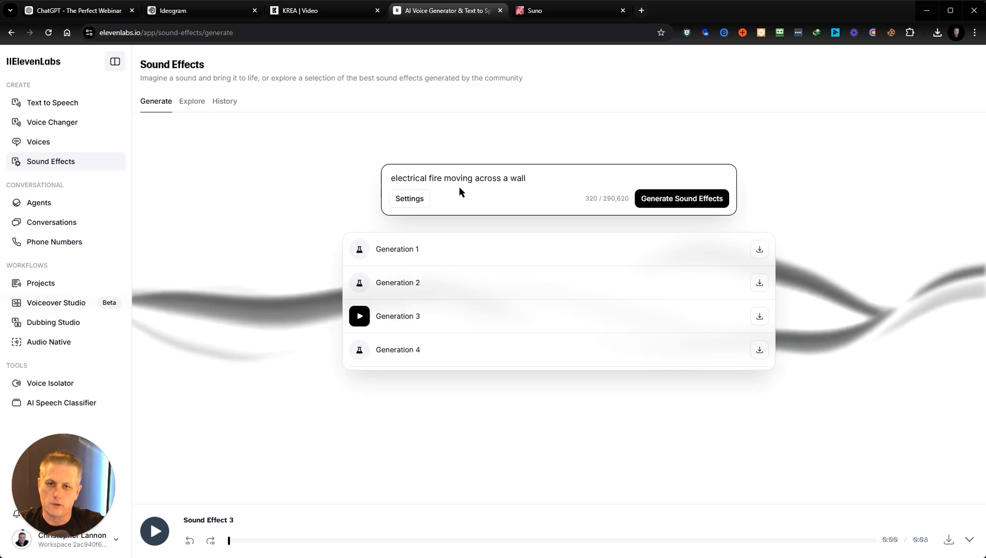
pyautogui.click(692, 203)
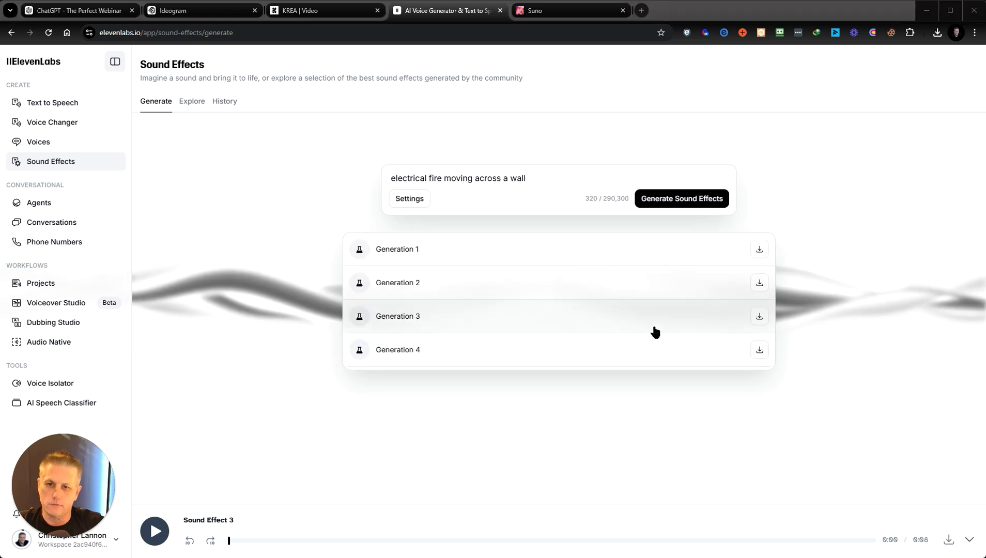
pyautogui.click(380, 251)
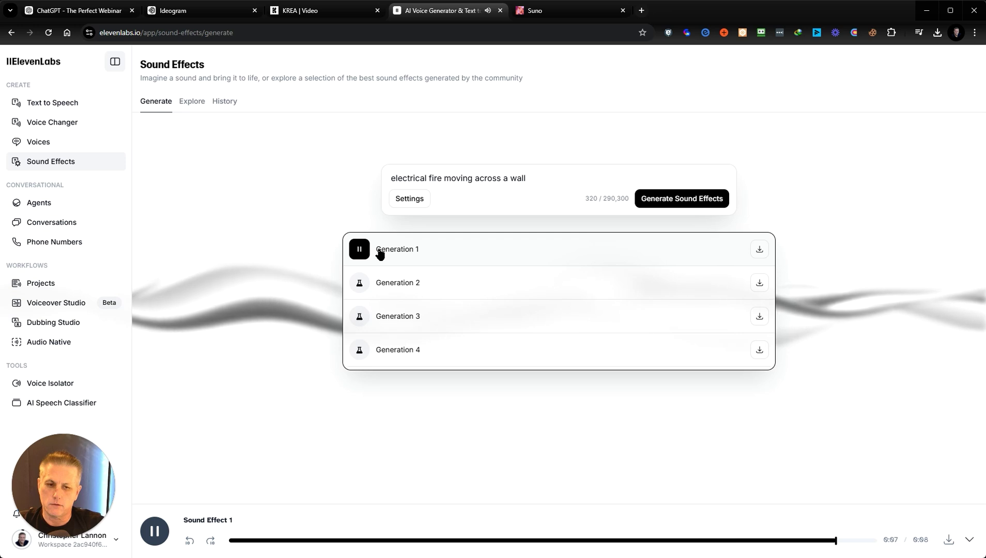
pyautogui.click(361, 285)
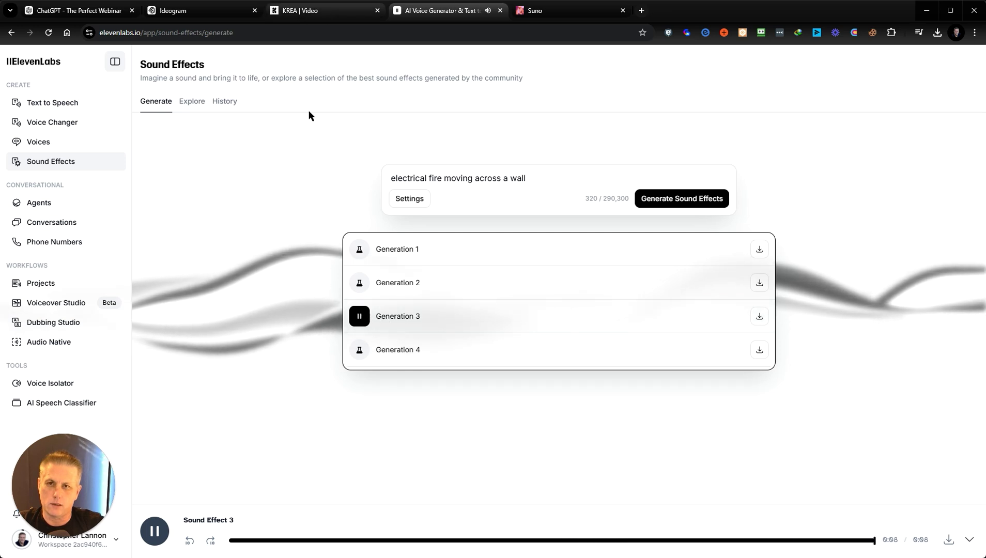
pyautogui.click(154, 530)
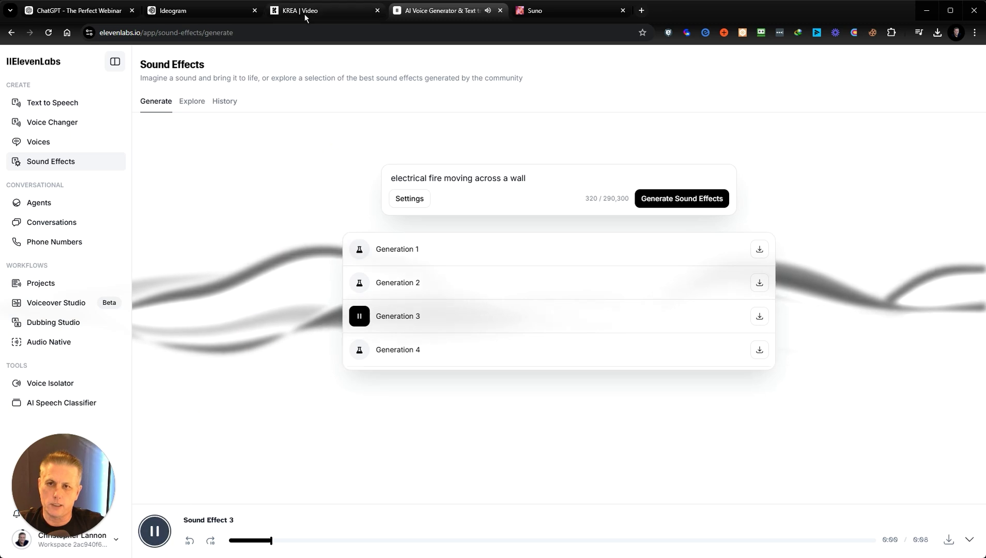
pyautogui.click(304, 11)
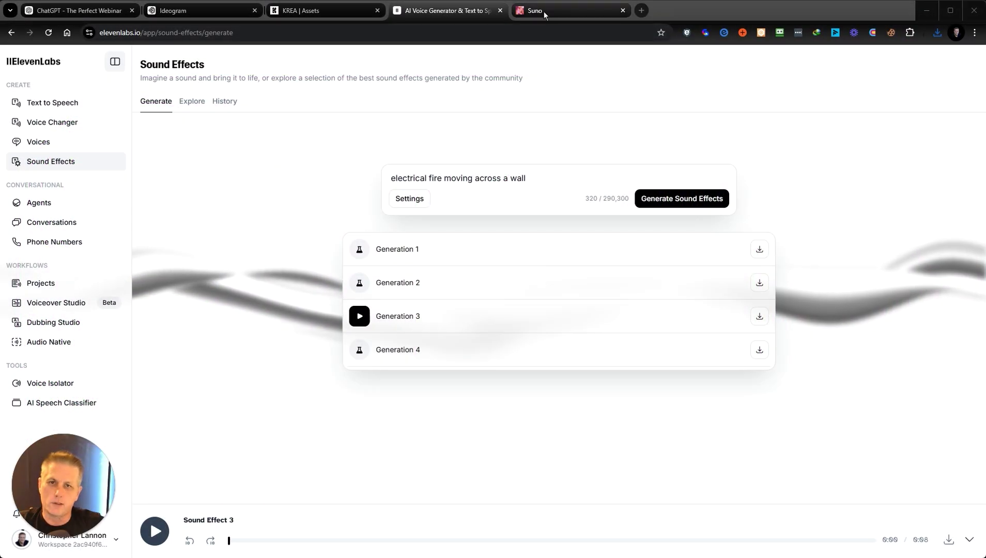
# - Start two Suno generations from the instrumental 'neon techno' description
pyautogui.click(544, 12)
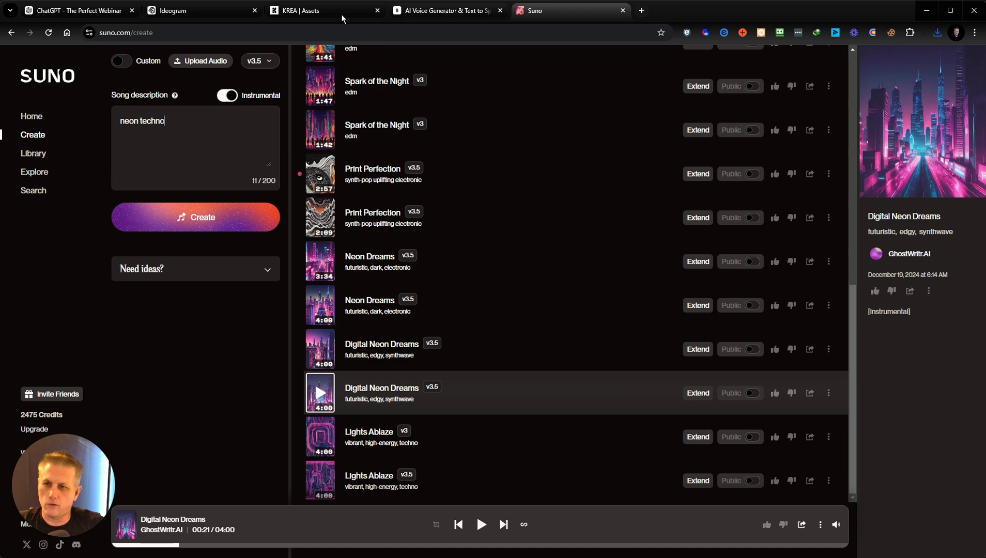
pyautogui.moveTo(168, 122); pyautogui.dragTo(99, 116)
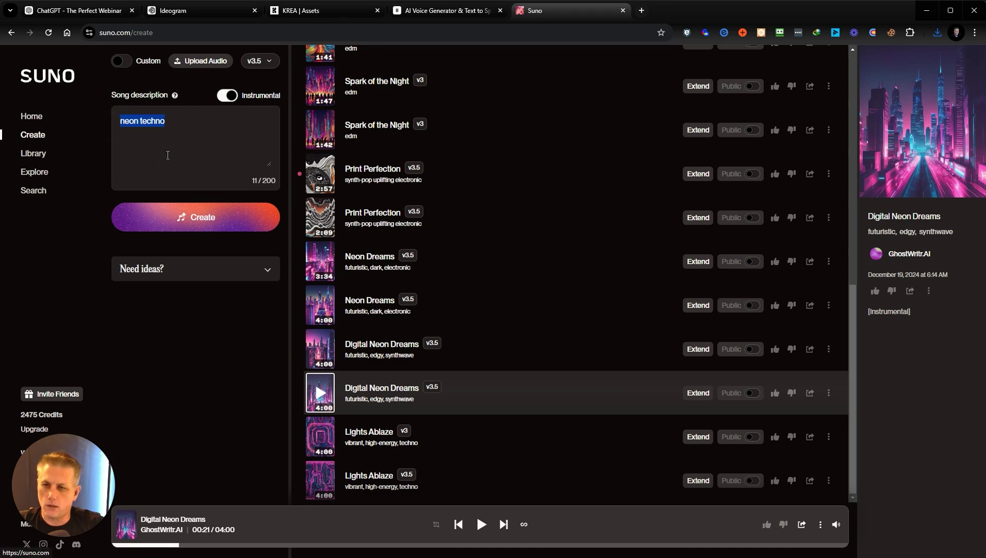
pyautogui.click(231, 150)
pyautogui.click(175, 220)
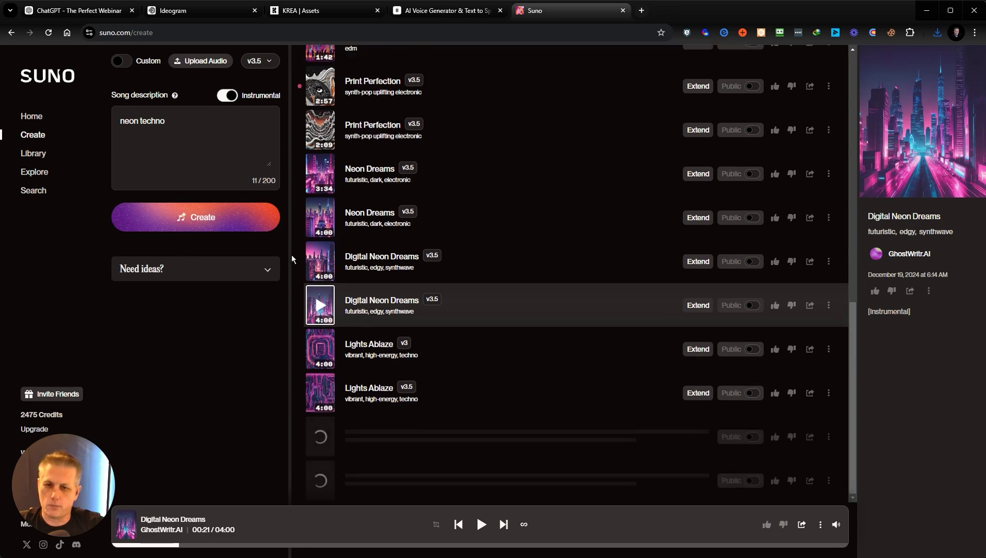
pyautogui.click(202, 219)
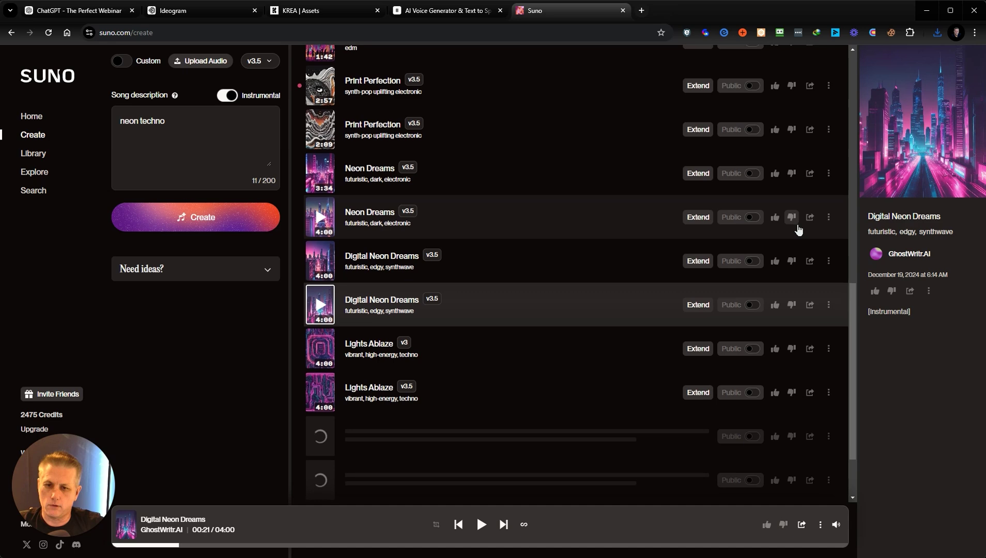
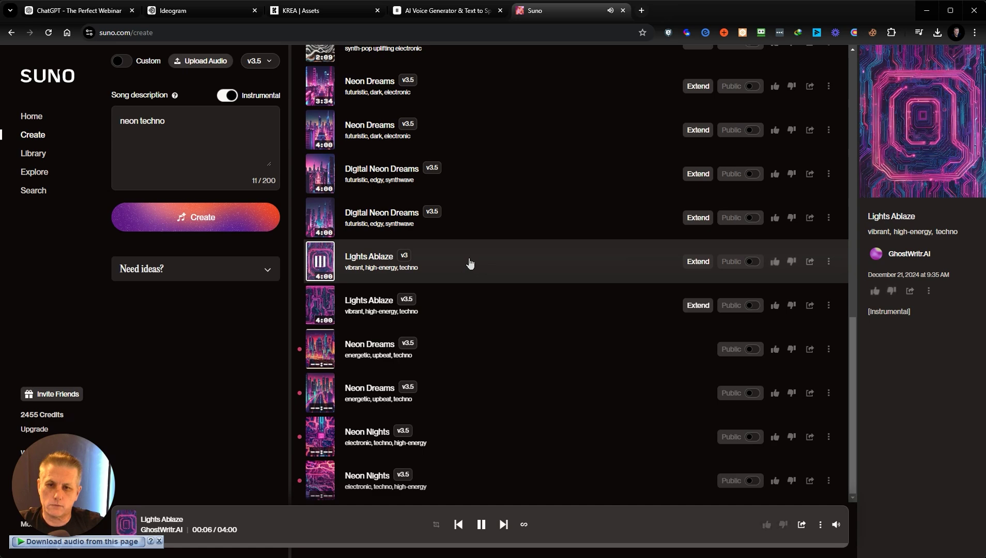
# - Pause the v3 Lights Ablaze preview and play the v3.5 Lights Ablaze track instead
pyautogui.click(322, 261)
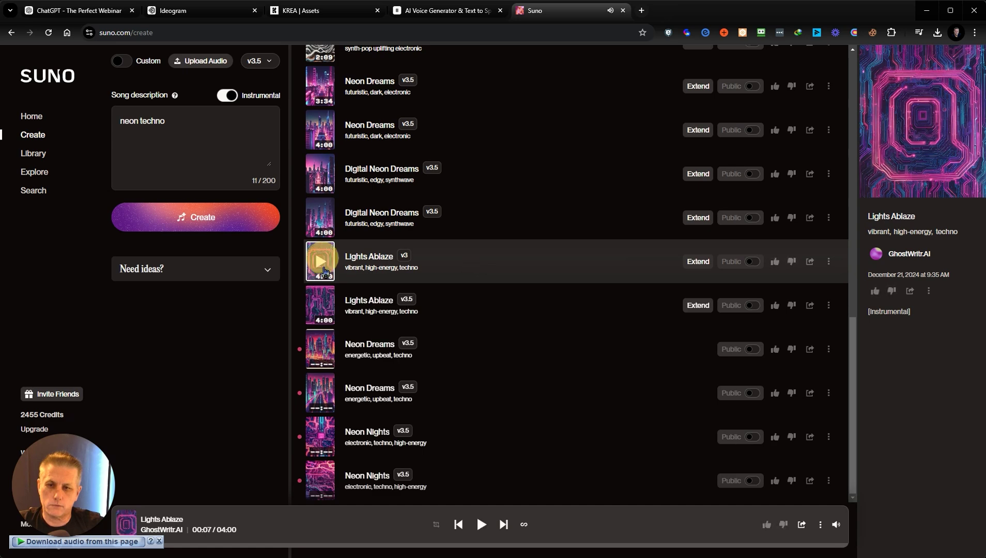
pyautogui.click(325, 309)
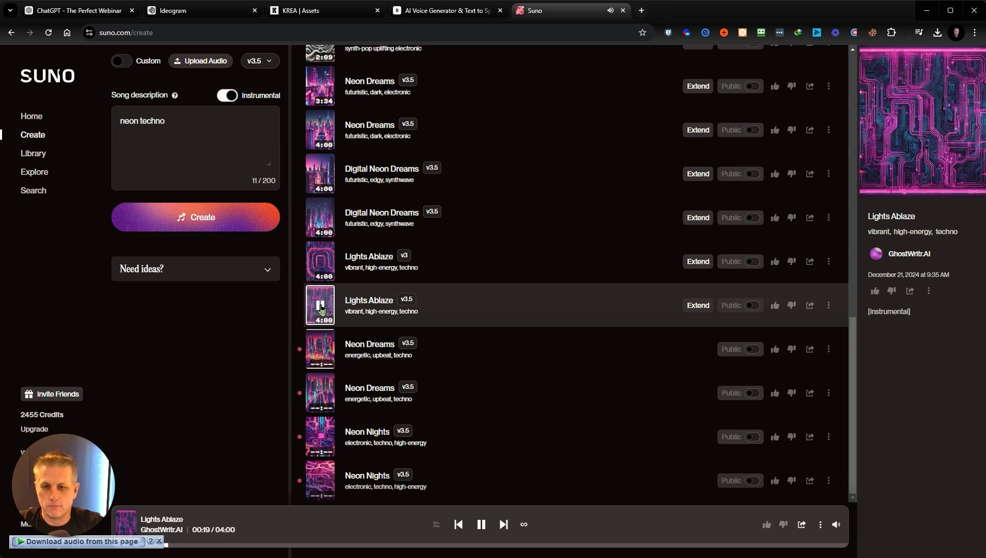
# - Play the first and second Neon Dreams tracks, then the 3:20 Neon Nights track
pyautogui.click(324, 350)
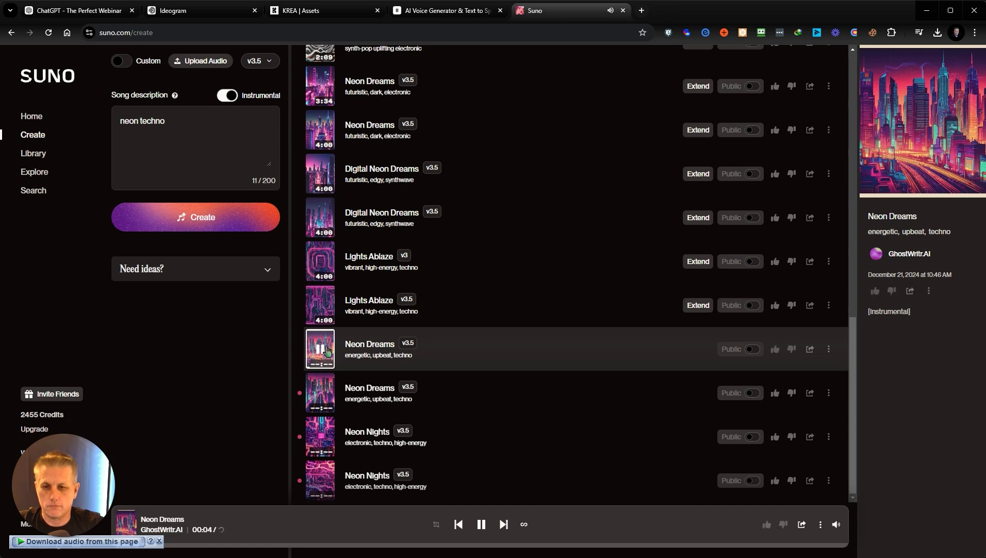
pyautogui.click(326, 351)
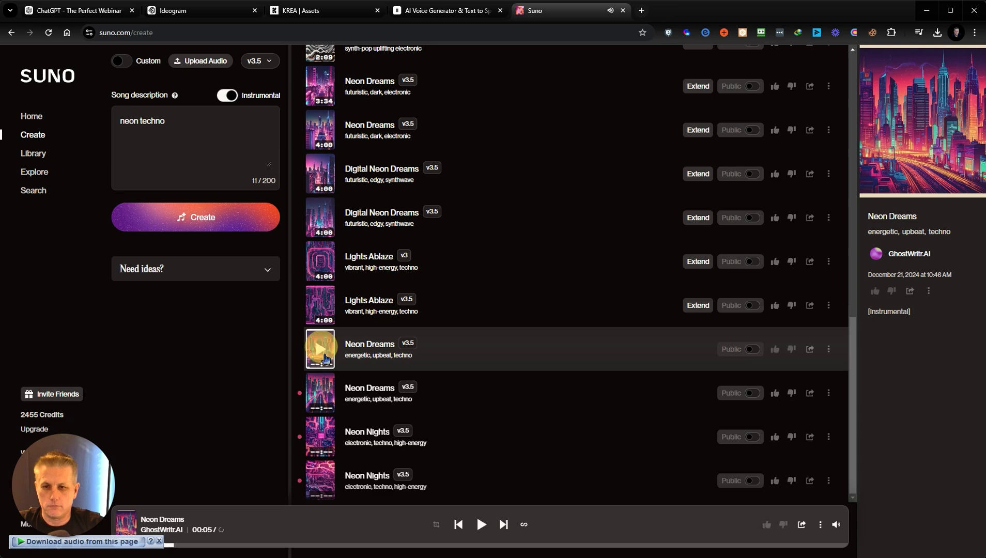
pyautogui.click(326, 396)
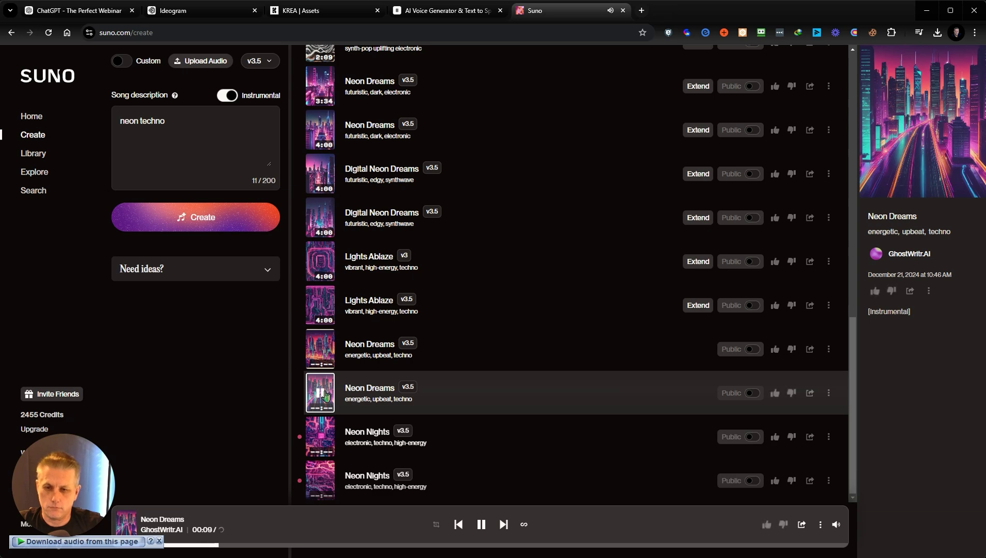
pyautogui.click(321, 440)
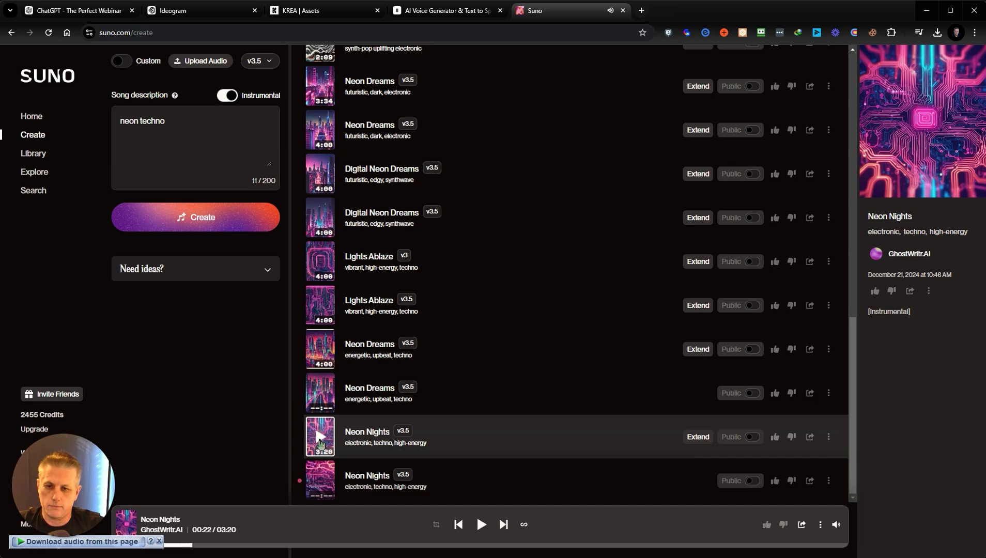
# - Play the 4:00 Neon Nights track, then return to the 3:20 version and pause it
pyautogui.click(323, 482)
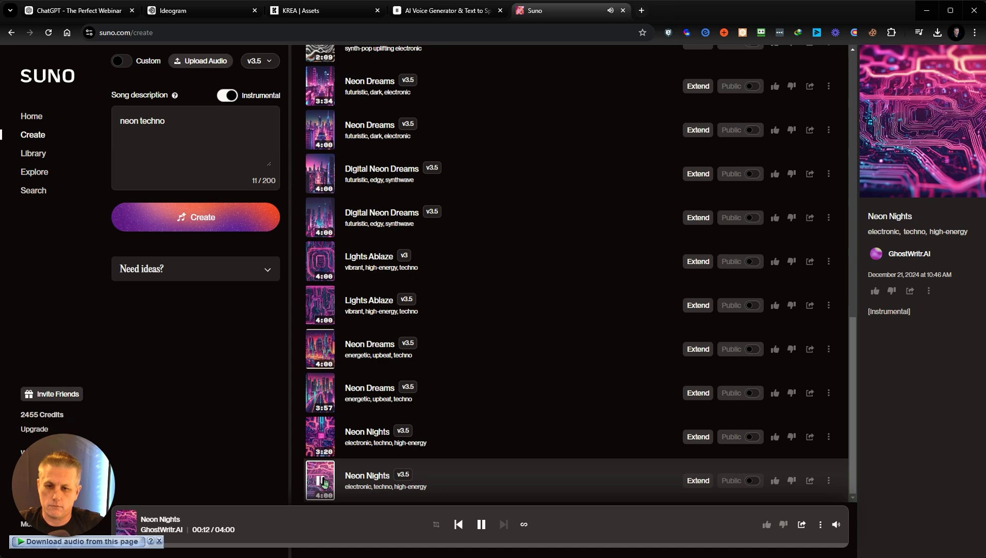
pyautogui.click(321, 437)
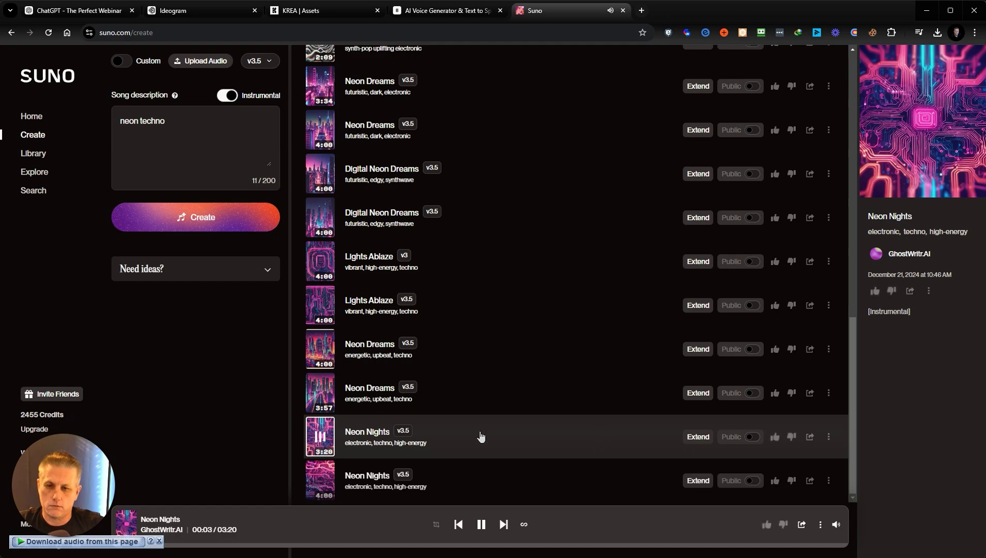
pyautogui.click(327, 437)
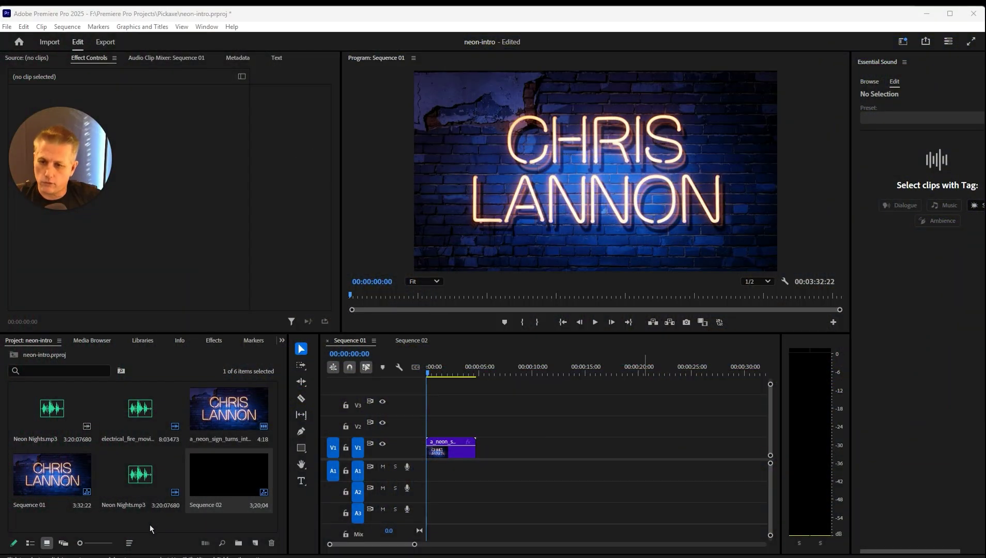
# - Place the electrical_fire sound effect at the start of track A1
pyautogui.moveTo(417, 547); pyautogui.dragTo(367, 546)
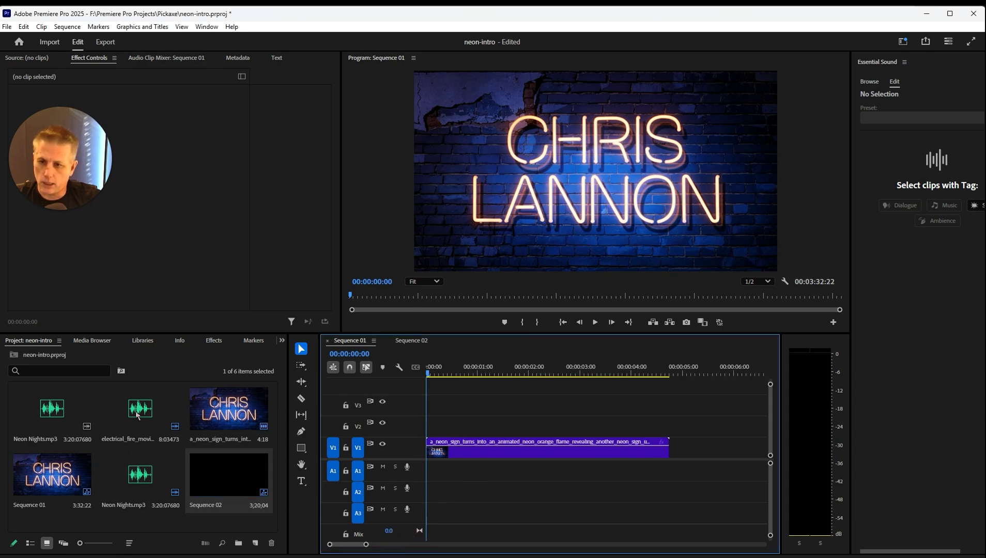
pyautogui.moveTo(137, 413); pyautogui.dragTo(434, 469)
pyautogui.moveTo(366, 546); pyautogui.dragTo(381, 546)
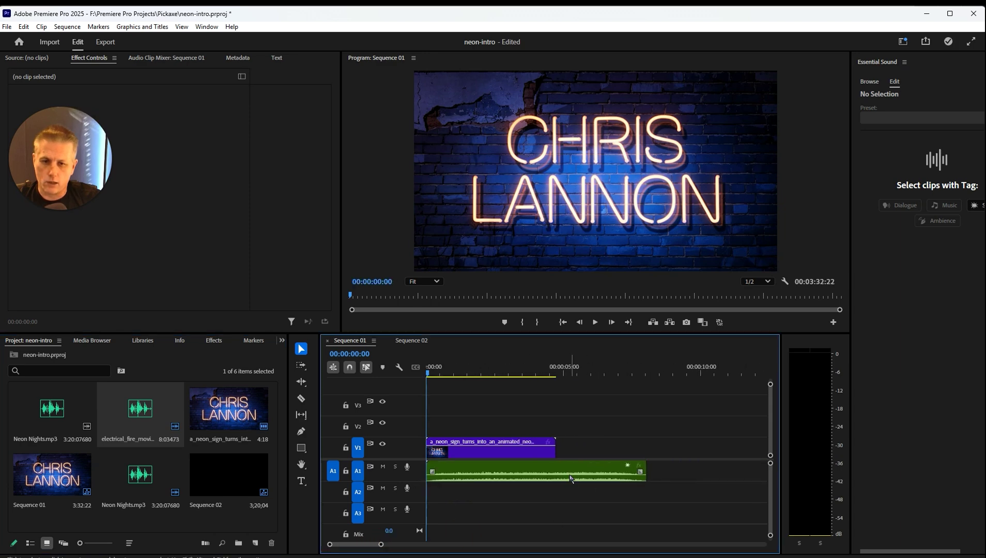
# - Preview the intro from the start, ending on the CONCEPT TO CREATION WITH AI frame
pyautogui.click(596, 323)
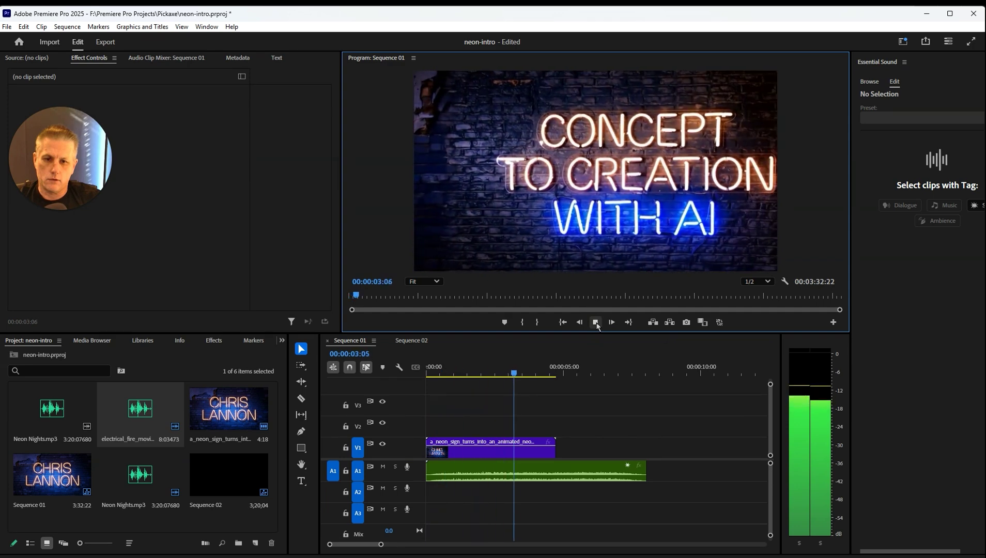
pyautogui.click(553, 374)
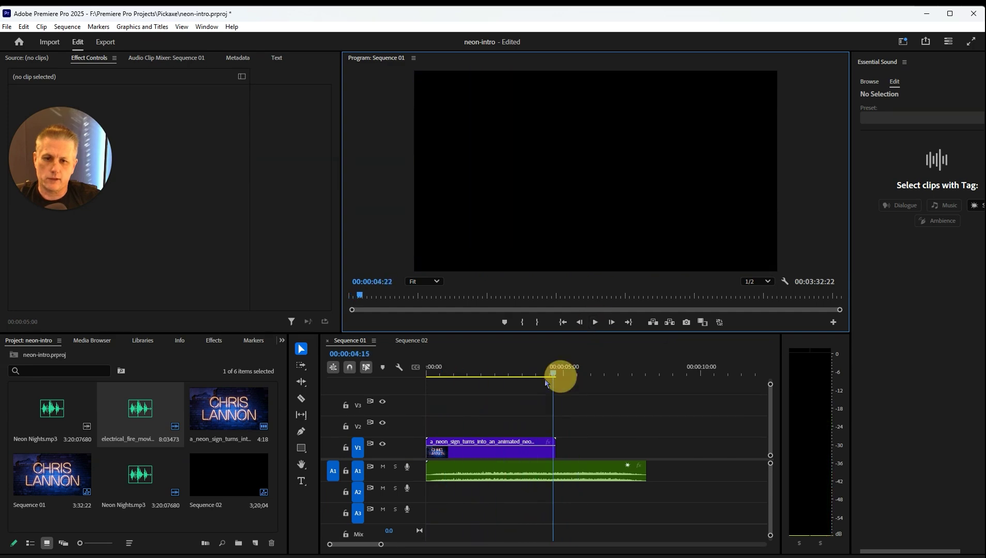
pyautogui.moveTo(545, 383); pyautogui.dragTo(394, 386)
pyautogui.click(595, 322)
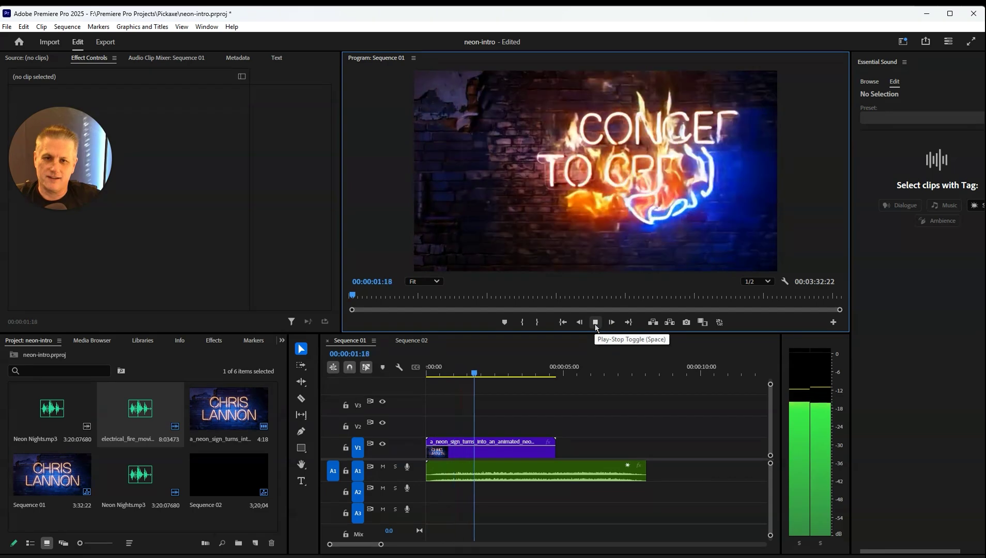
pyautogui.click(594, 322)
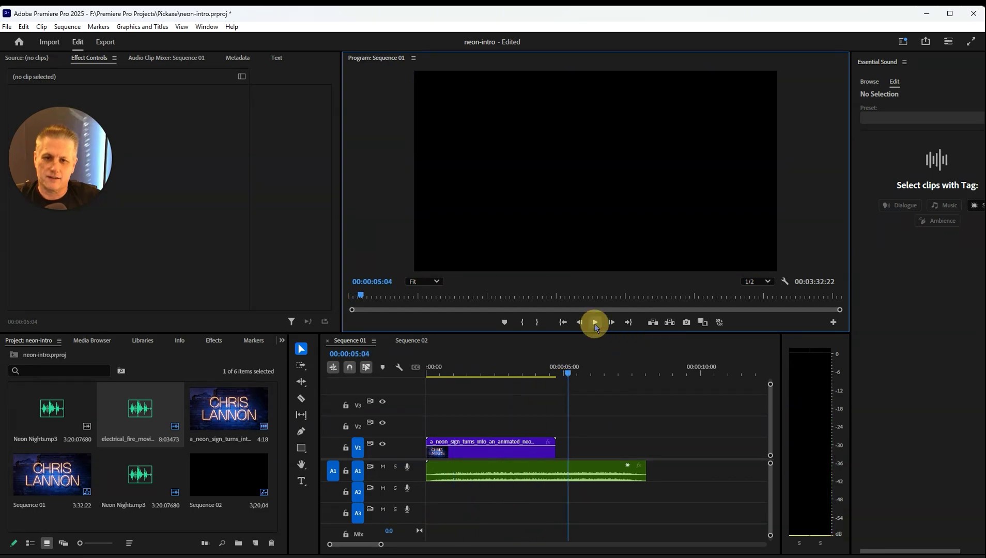
pyautogui.moveTo(569, 373); pyautogui.dragTo(532, 373)
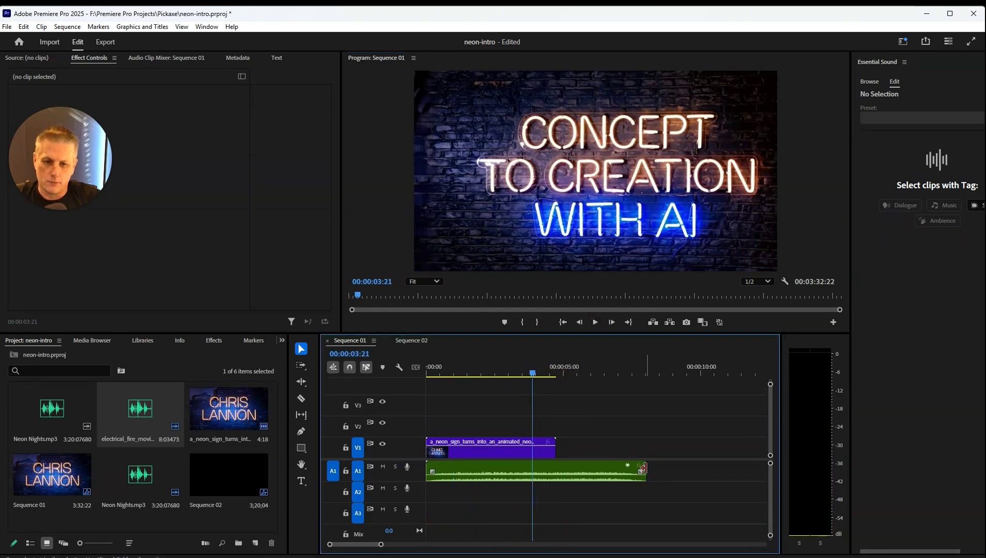
pyautogui.press('c')
pyautogui.click(557, 471)
pyautogui.press('v')
pyautogui.click(590, 468)
pyautogui.press('Delete')
pyautogui.press('Home')
pyautogui.press('space')
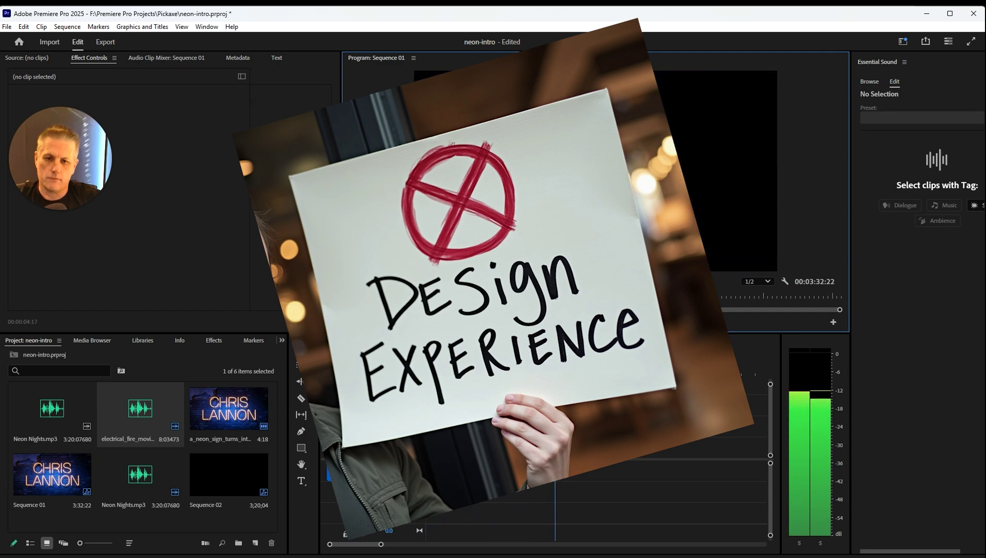
pyautogui.hotkey('shift', '3')
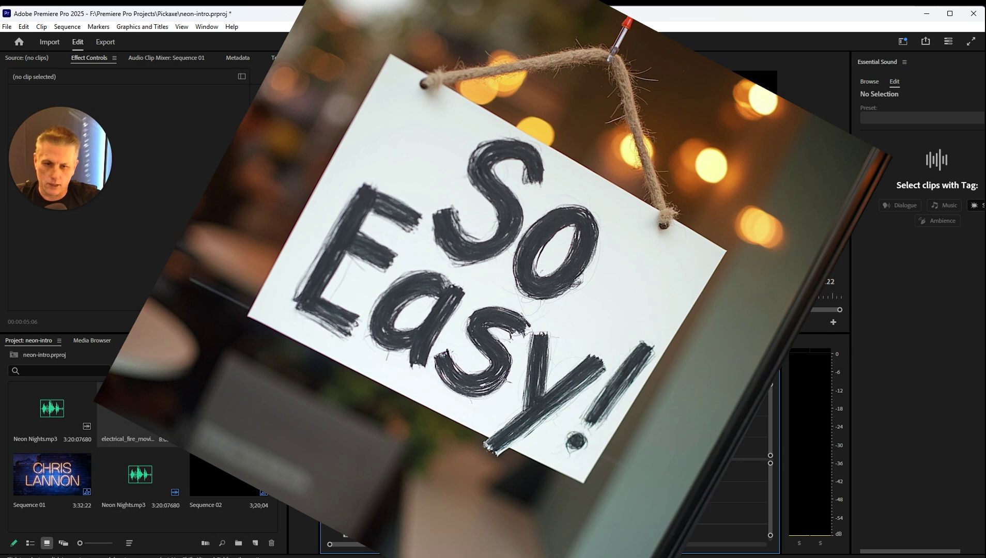
pyautogui.press('Home')
pyautogui.press('space')
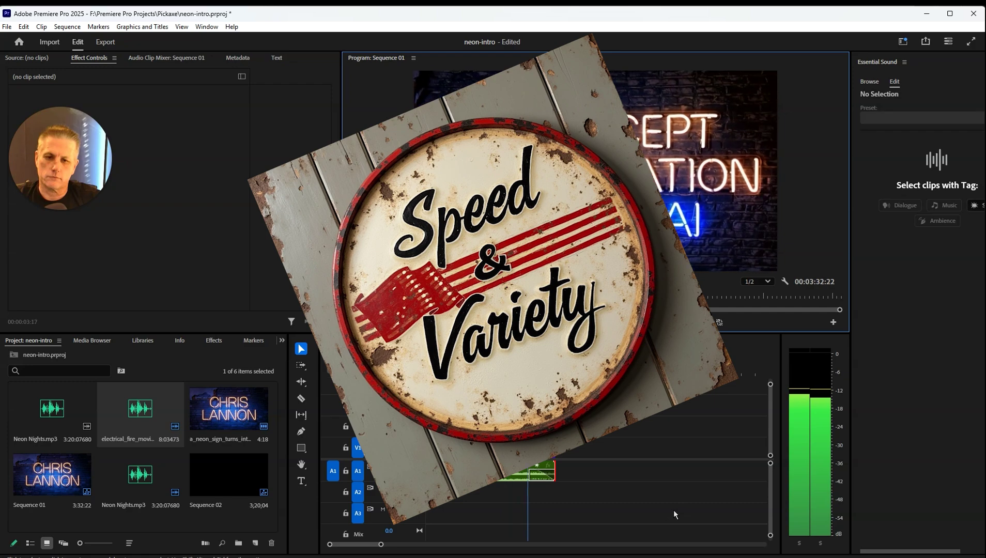
pyautogui.click(673, 510)
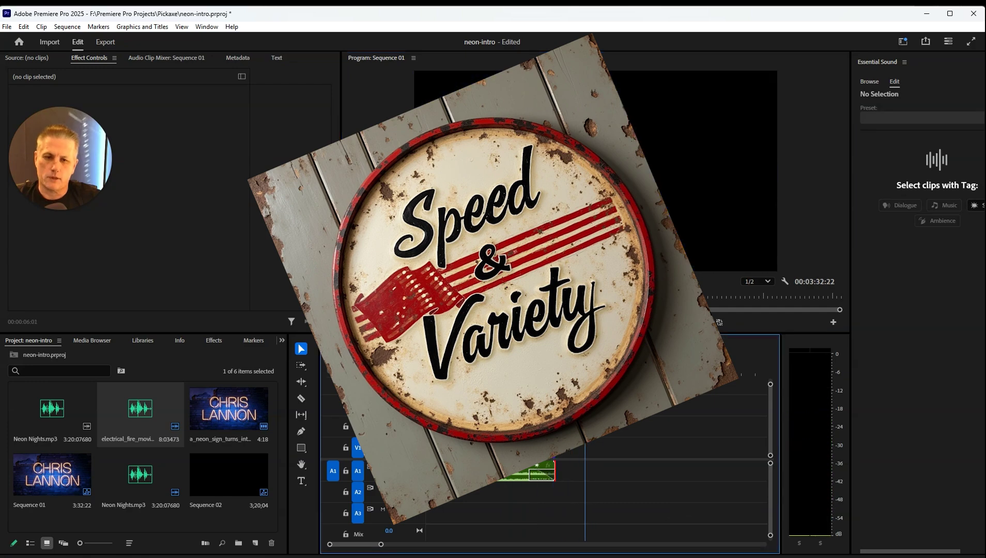
pyautogui.press('Home')
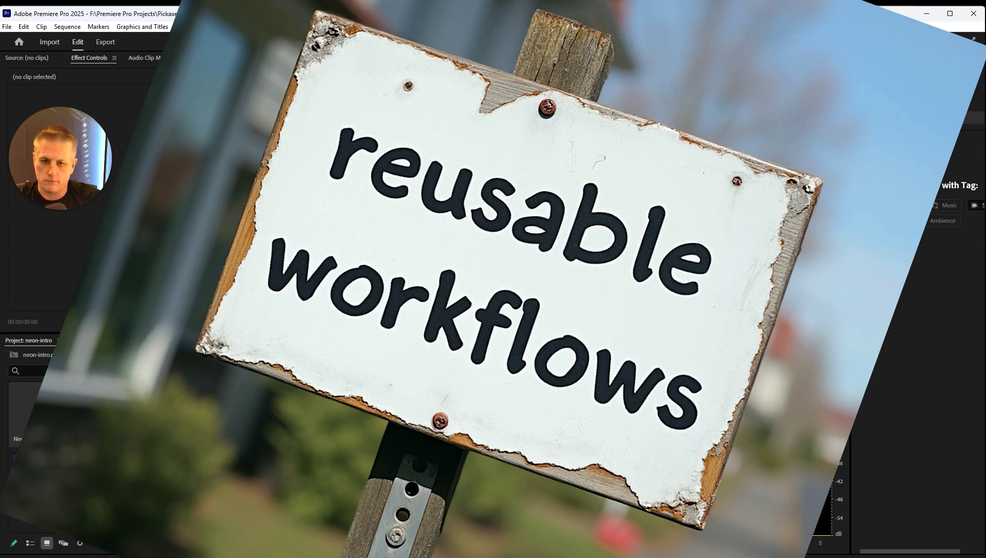
pyautogui.click(595, 322)
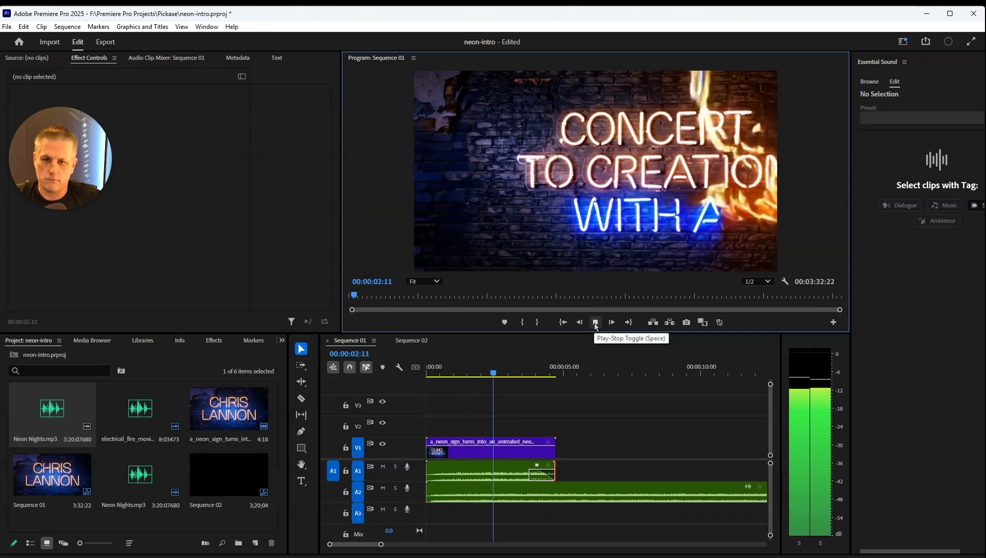
# - Audition the Neon Nights music from about 27 seconds in
pyautogui.click(595, 322)
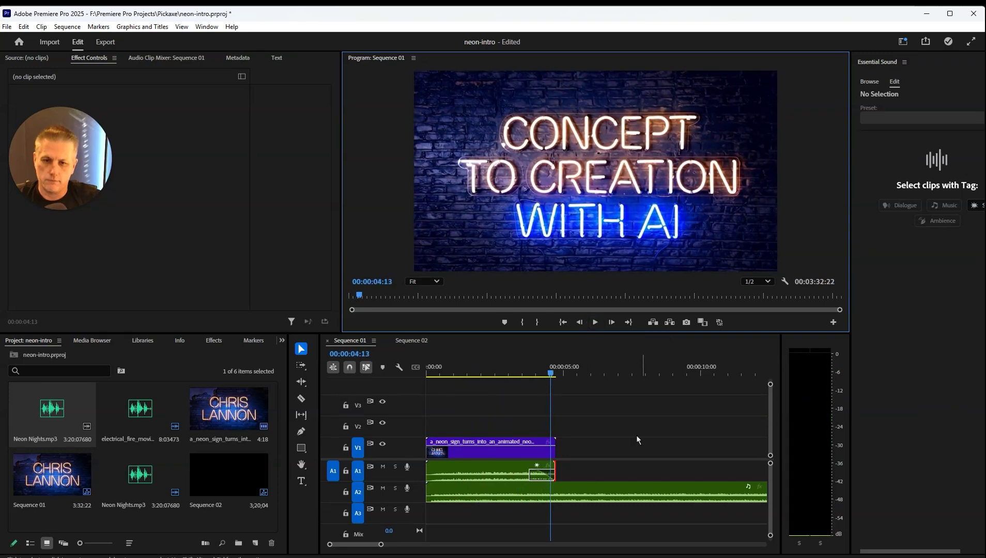
pyautogui.scroll(-5, 384, 545)
pyautogui.click(590, 370)
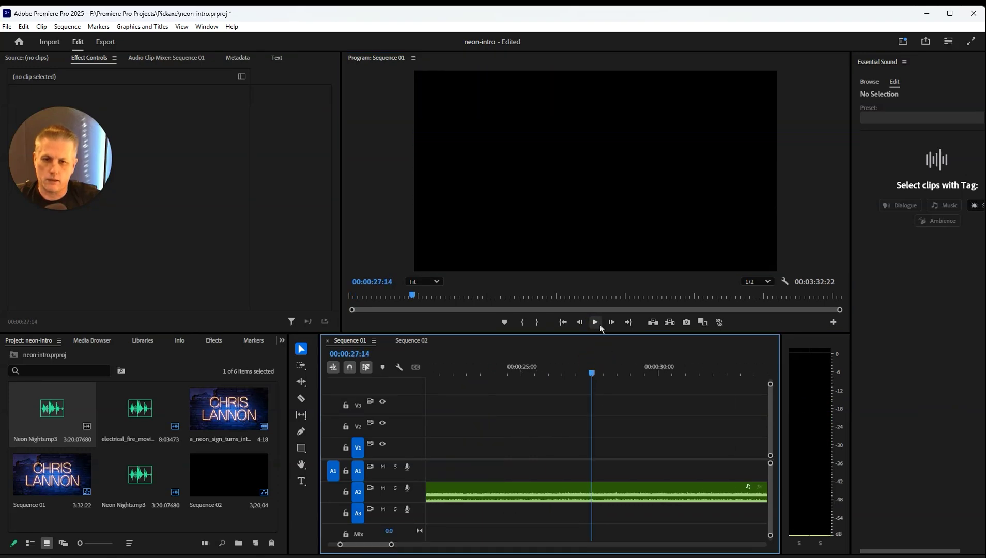
pyautogui.click(596, 322)
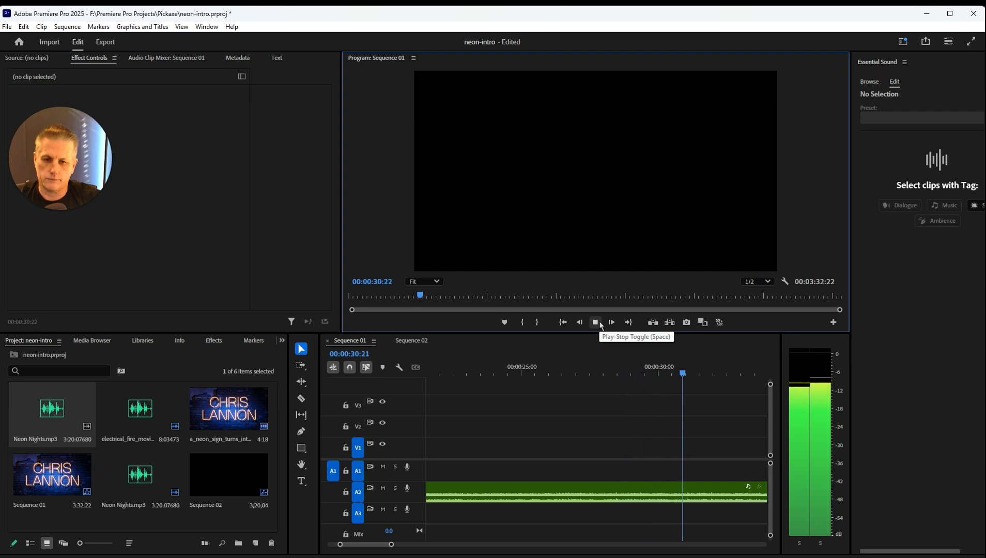
pyautogui.click(595, 322)
pyautogui.moveTo(392, 545); pyautogui.dragTo(537, 545)
# - Razor-cut the A2 music at 27 seconds, delete the opening piece, and move the rest to zero
pyautogui.press('c')
pyautogui.click(487, 495)
pyautogui.press('v')
pyautogui.click(462, 487)
pyautogui.press('Delete')
pyautogui.moveTo(550, 488); pyautogui.dragTo(489, 489)
pyautogui.moveTo(532, 539); pyautogui.dragTo(400, 545)
# - Cut the A2 music where the fire sound ends and delete the leftover tail
pyautogui.press('c')
pyautogui.click(497, 491)
pyautogui.press('v')
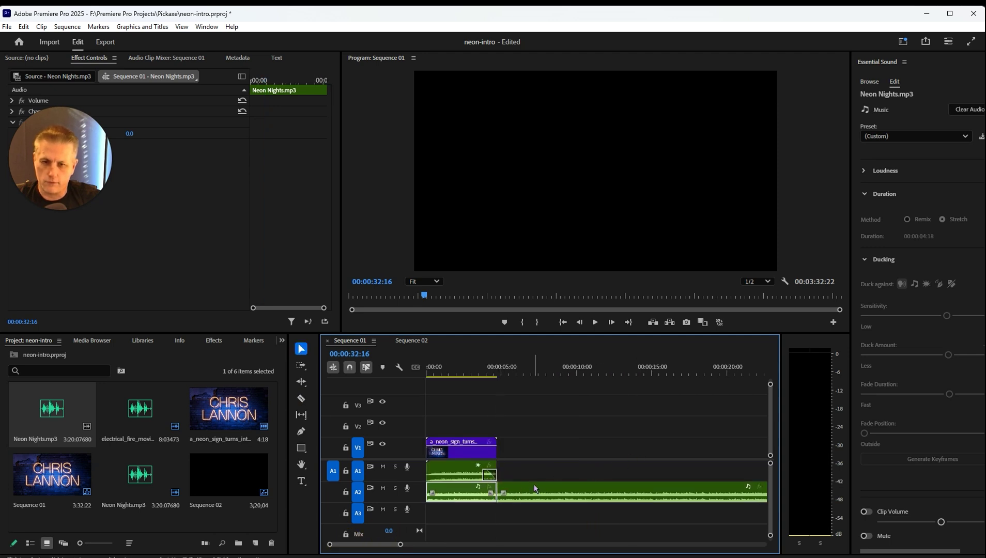
pyautogui.click(535, 489)
pyautogui.press('Delete')
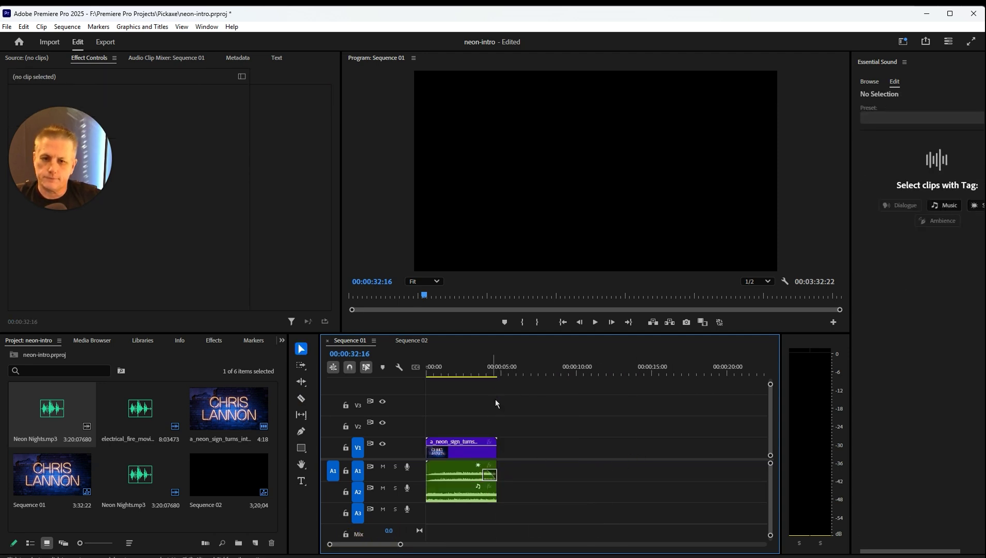
# - Mark the sequence out point at 4:18 and preview the trimmed intro
pyautogui.click(498, 370)
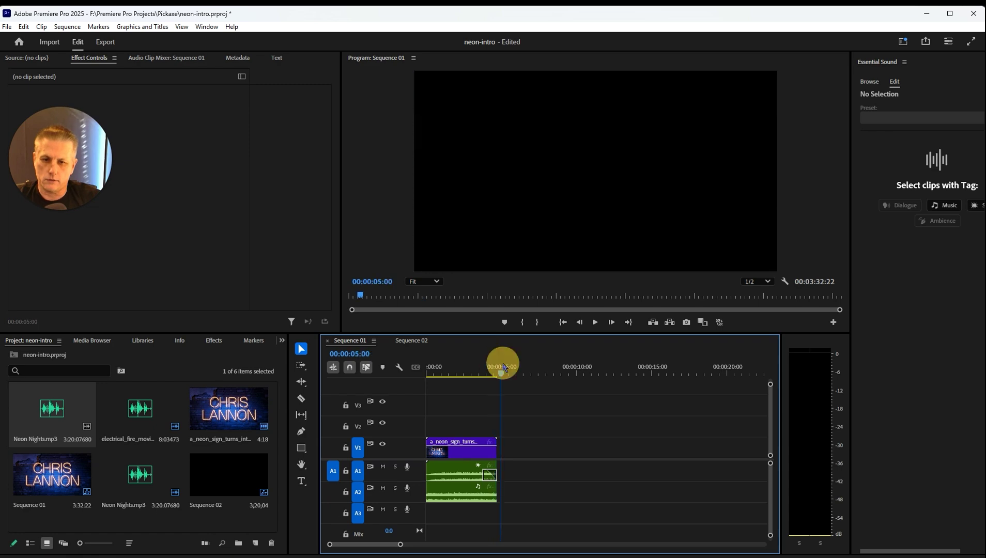
pyautogui.click(537, 322)
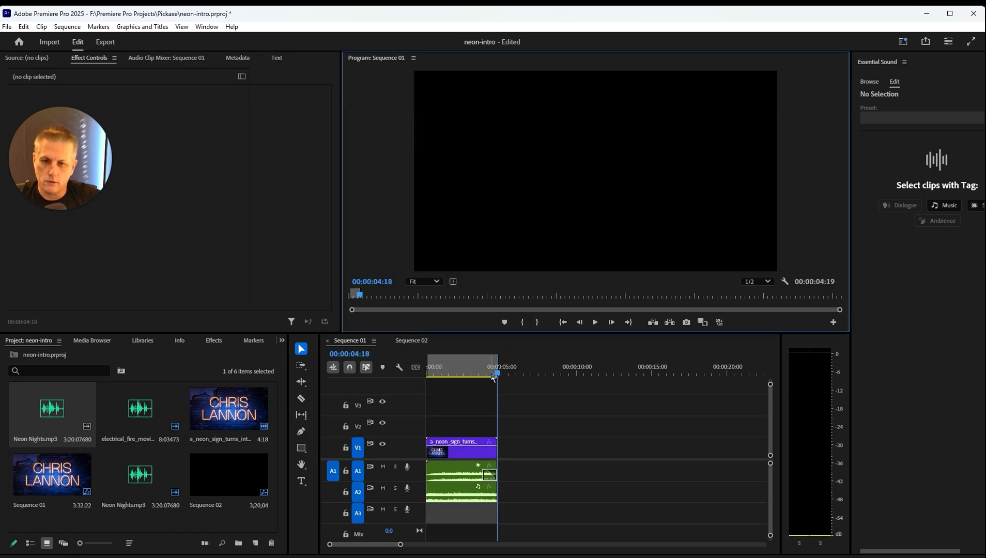
pyautogui.moveTo(499, 376); pyautogui.dragTo(429, 371)
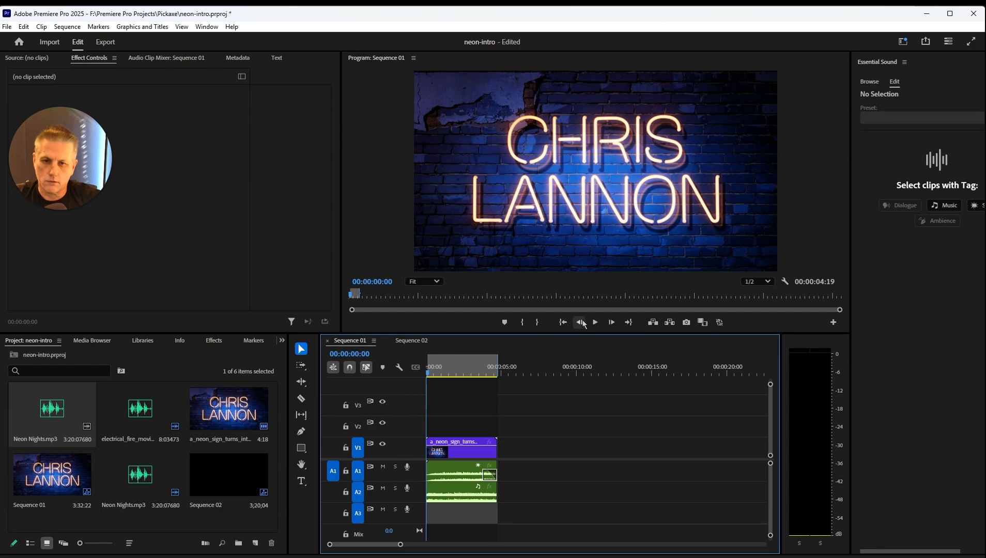
pyautogui.click(595, 322)
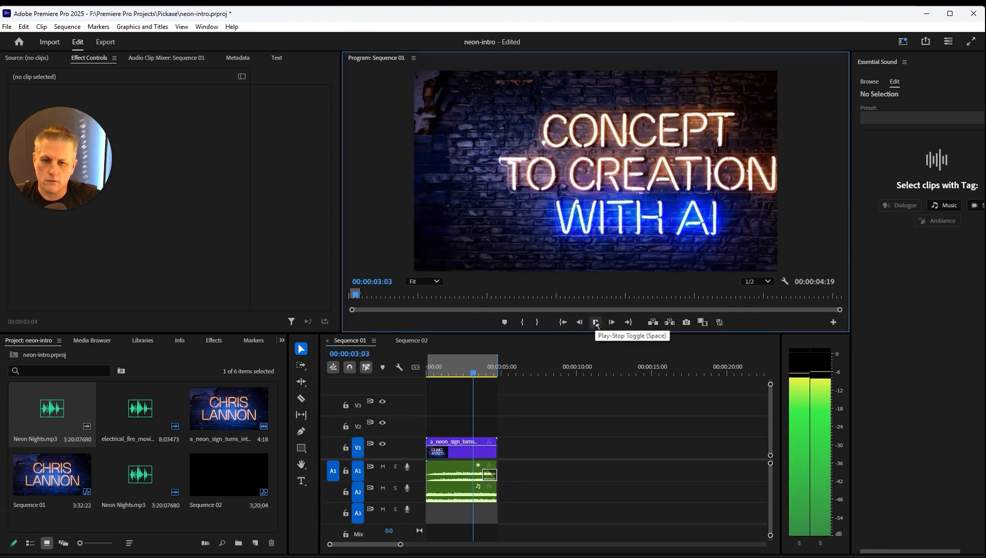
pyautogui.click(595, 322)
# - Preview the intro again and apply default transitions at the V1 clip end
pyautogui.click(494, 497)
pyautogui.rightClick(494, 496)
pyautogui.press('Escape')
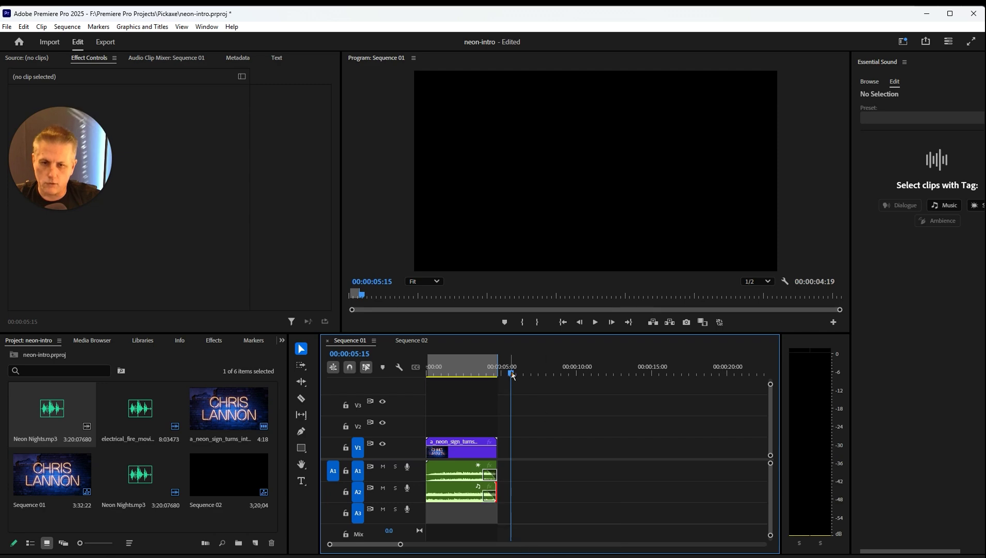
pyautogui.moveTo(511, 372); pyautogui.dragTo(379, 385)
pyautogui.click(596, 322)
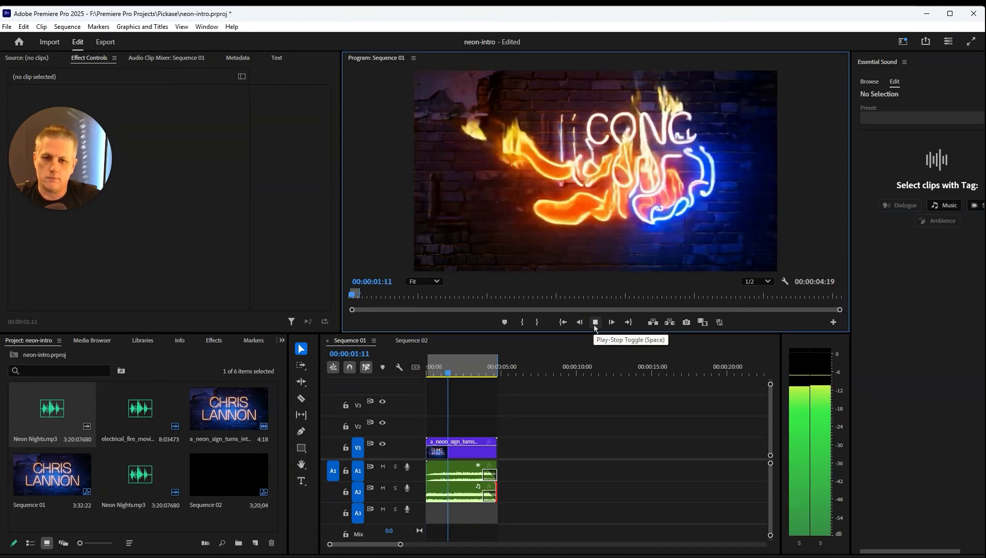
pyautogui.click(595, 323)
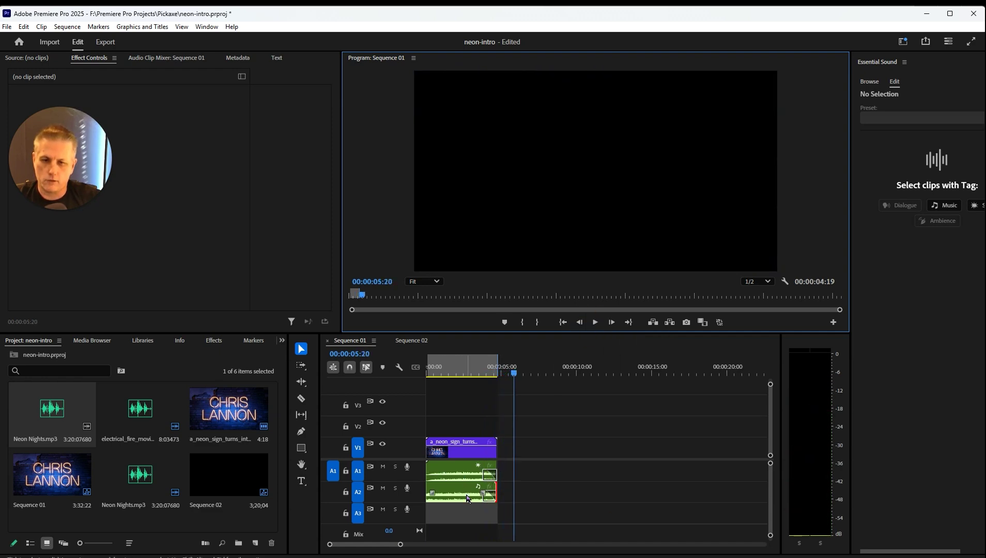
pyautogui.rightClick(493, 449)
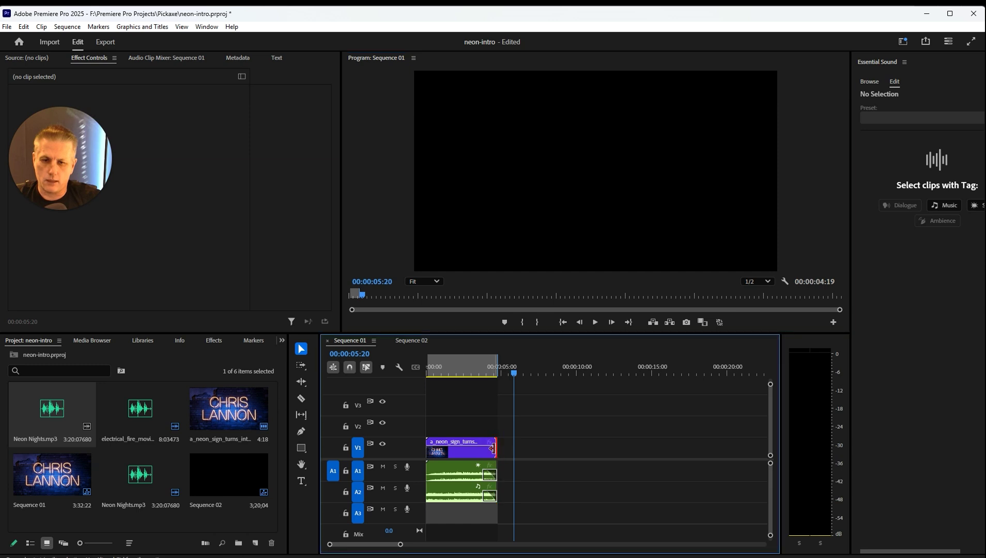
pyautogui.click(526, 518)
pyautogui.moveTo(456, 371); pyautogui.dragTo(387, 375)
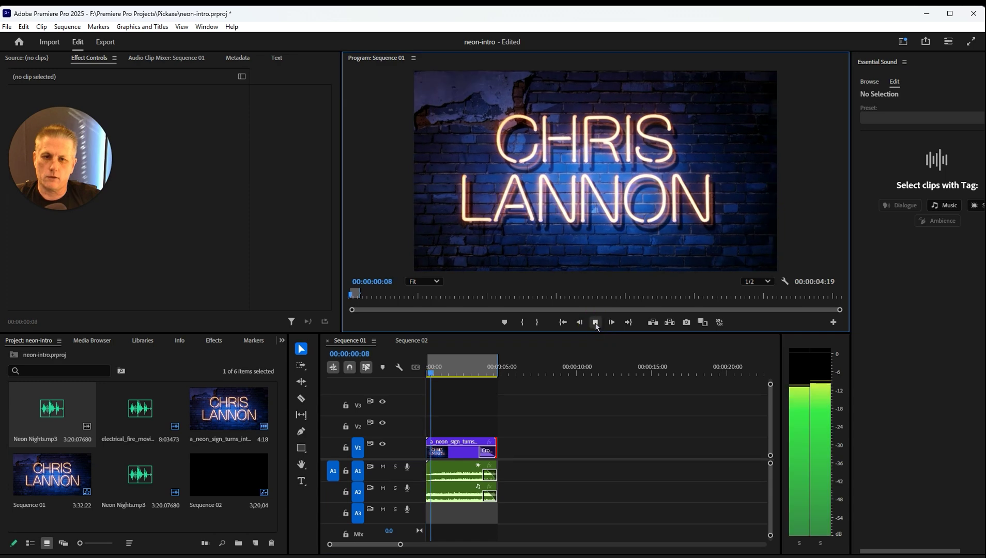